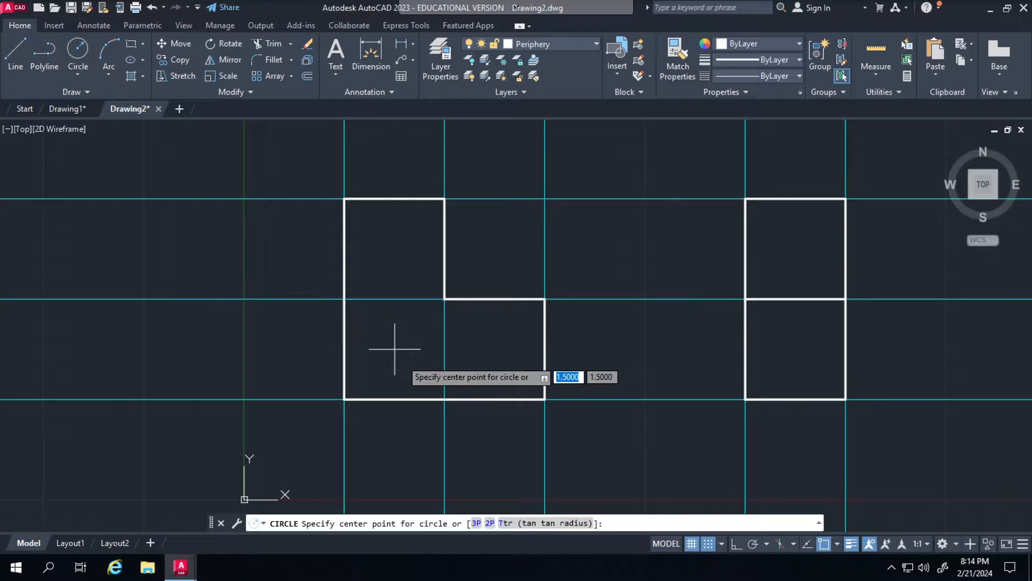
Draw a circle of radius 0.25 centred at 1.5, 1.5 in the lower-left square of the L-shaped view.
click(395, 348)
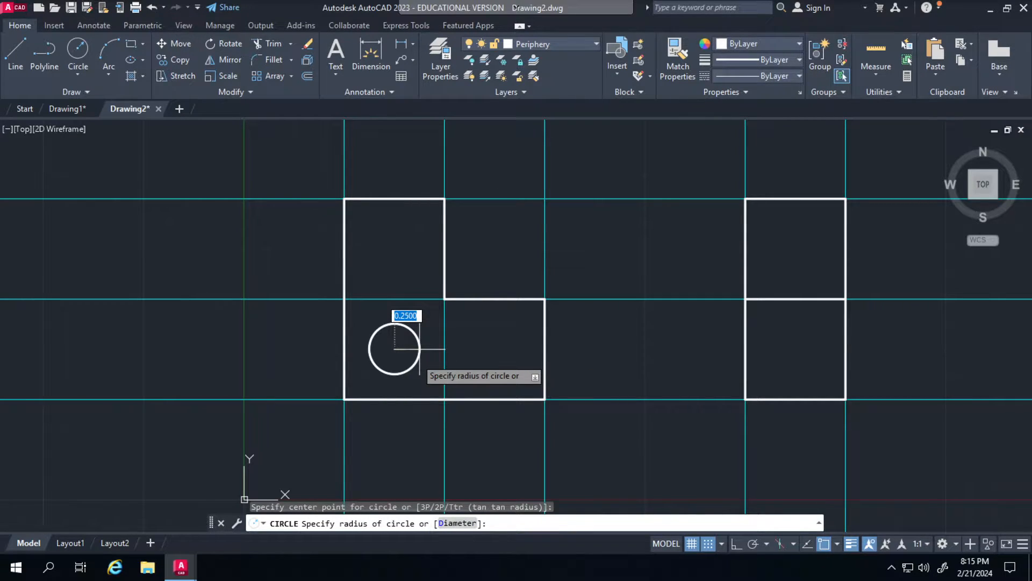
click(419, 349)
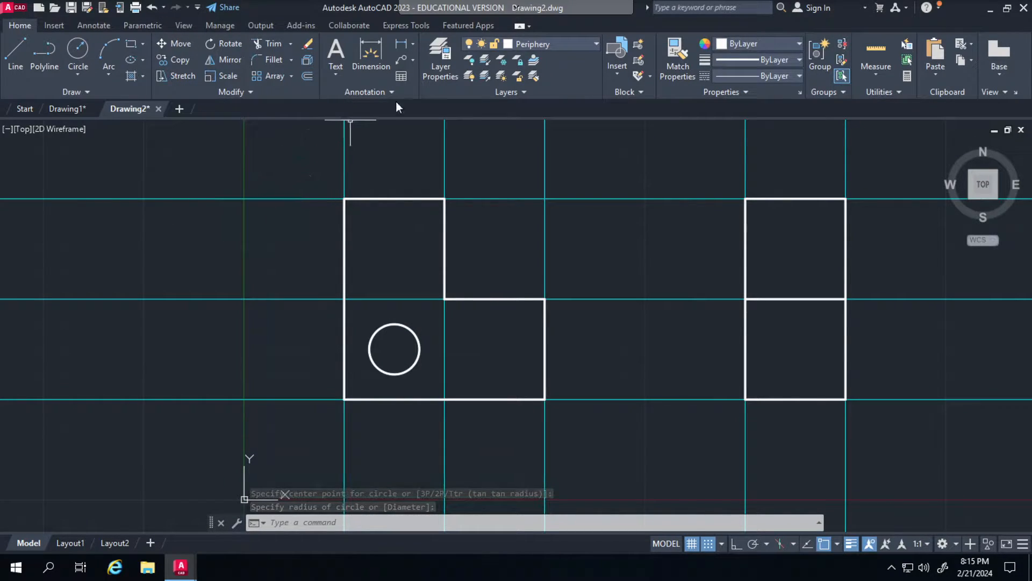
Make Centerlines the current layer and add a center mark to the circle in the L-shaped view.
click(515, 46)
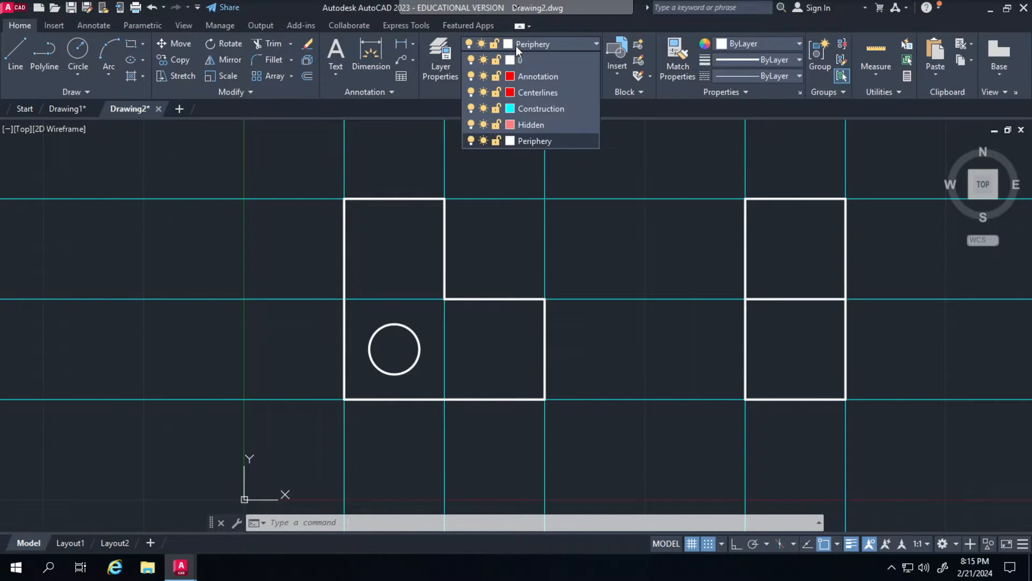
click(529, 92)
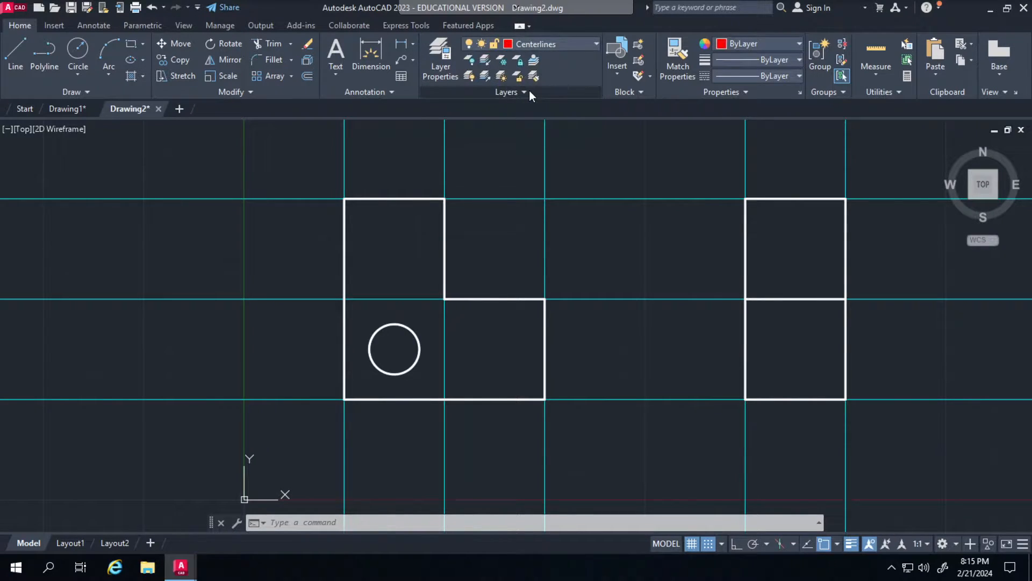
click(107, 30)
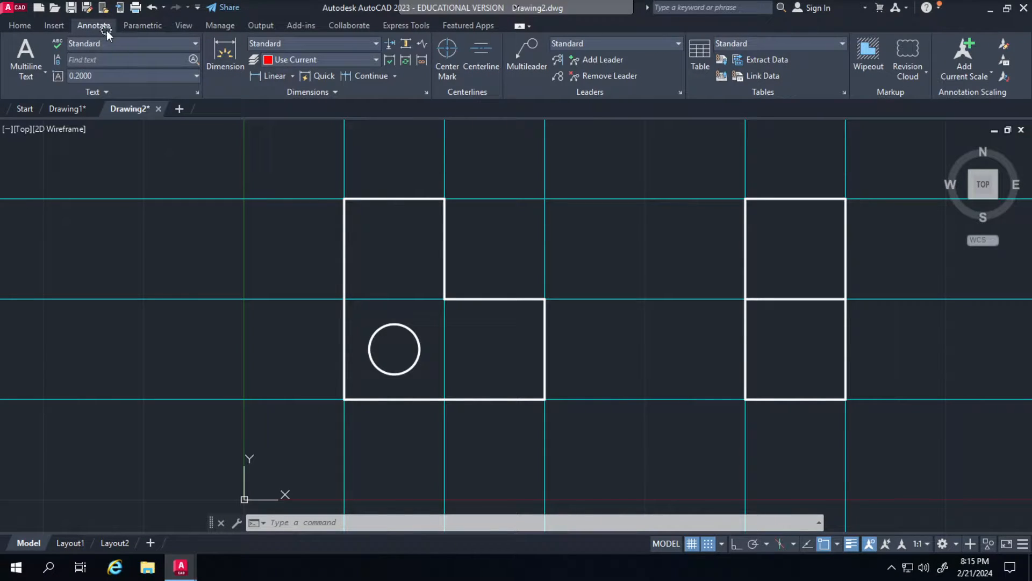
click(446, 78)
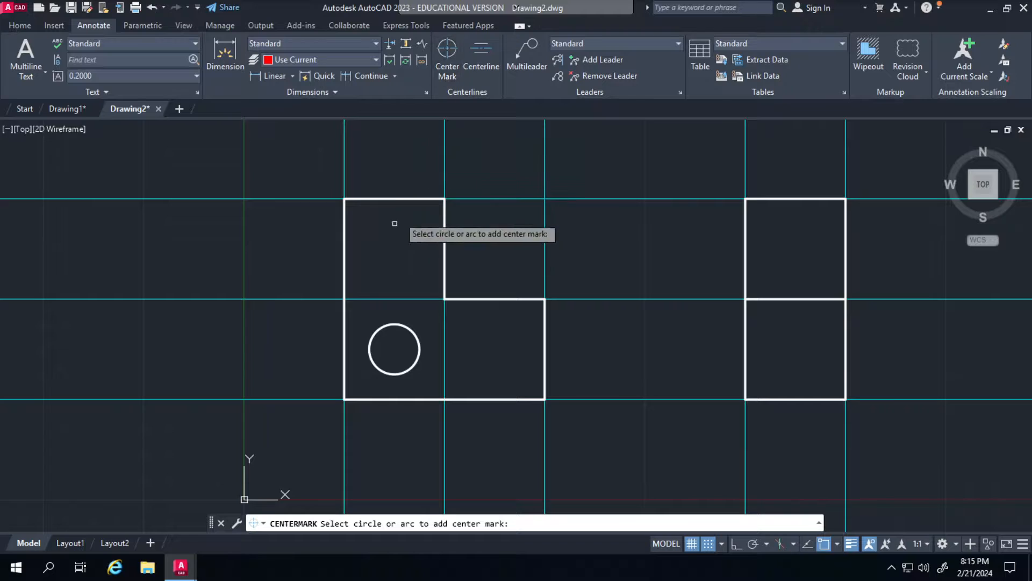
click(394, 324)
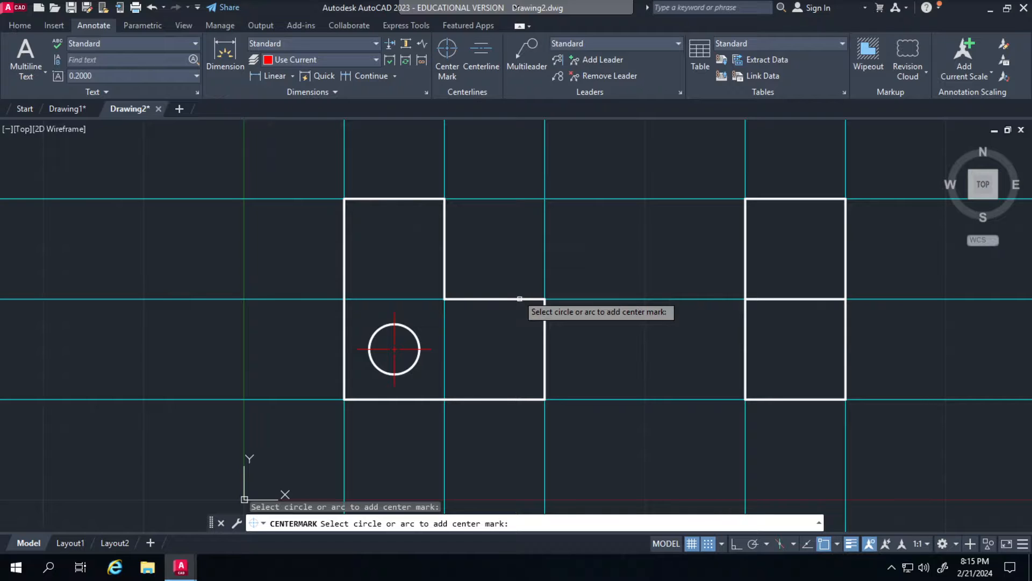
scroll(400, 236, down, 2)
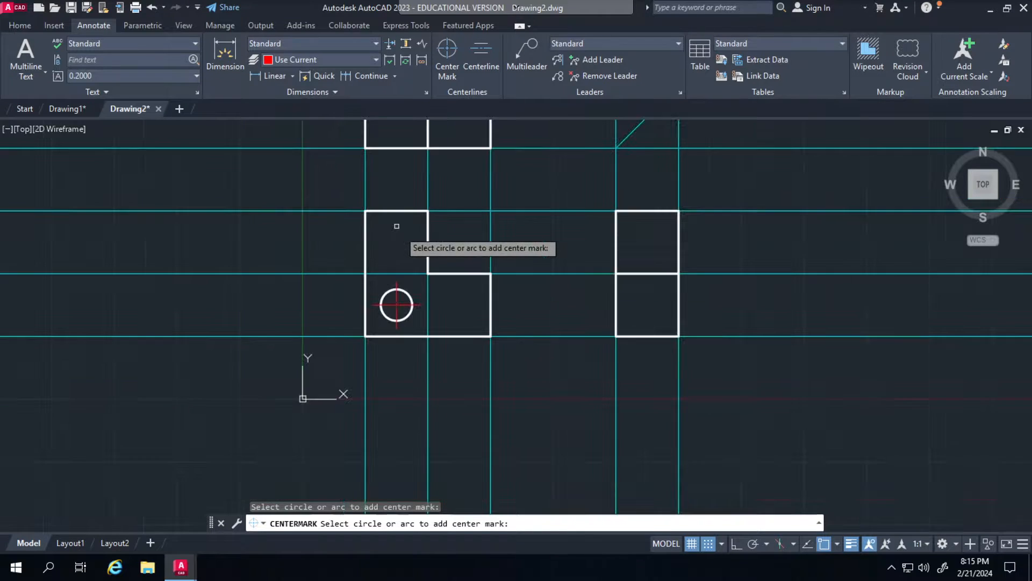
mouse_move(397, 241)
middle_down()
mouse_move(368, 297)
mouse_move(362, 348)
middle_up()
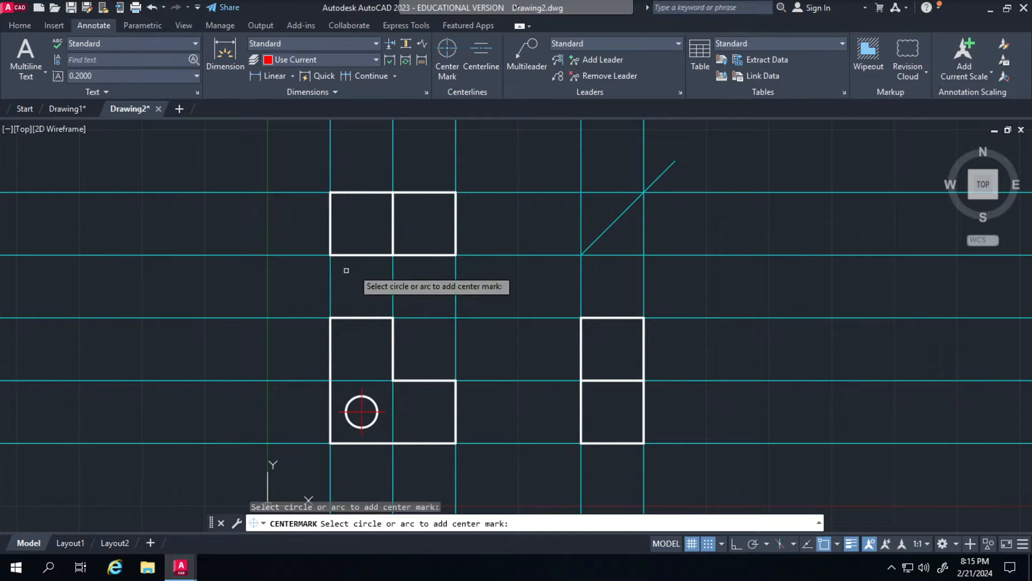
scroll(268, 254, up, 2)
middle_drag(286, 272, 235, 279)
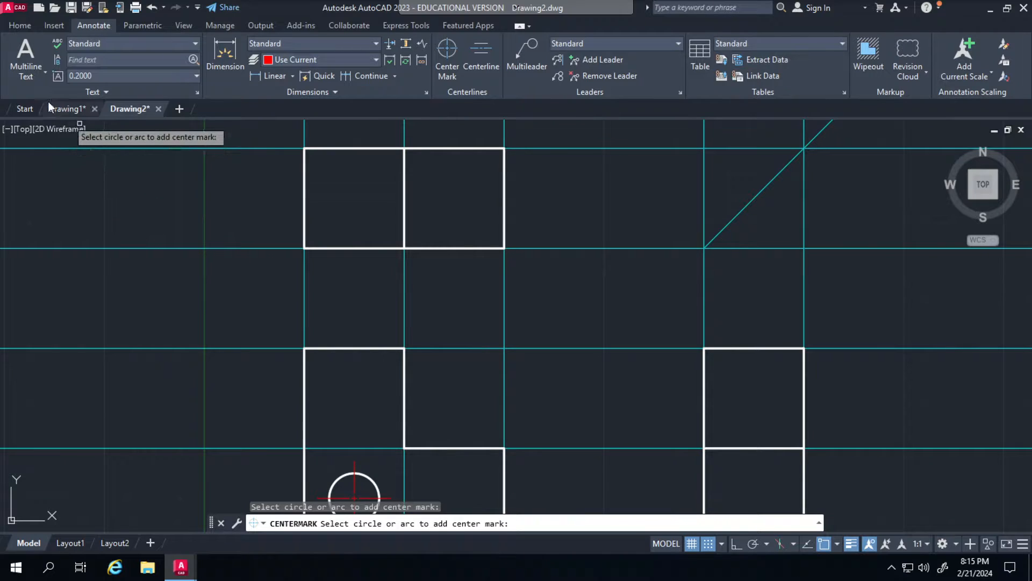
click(21, 25)
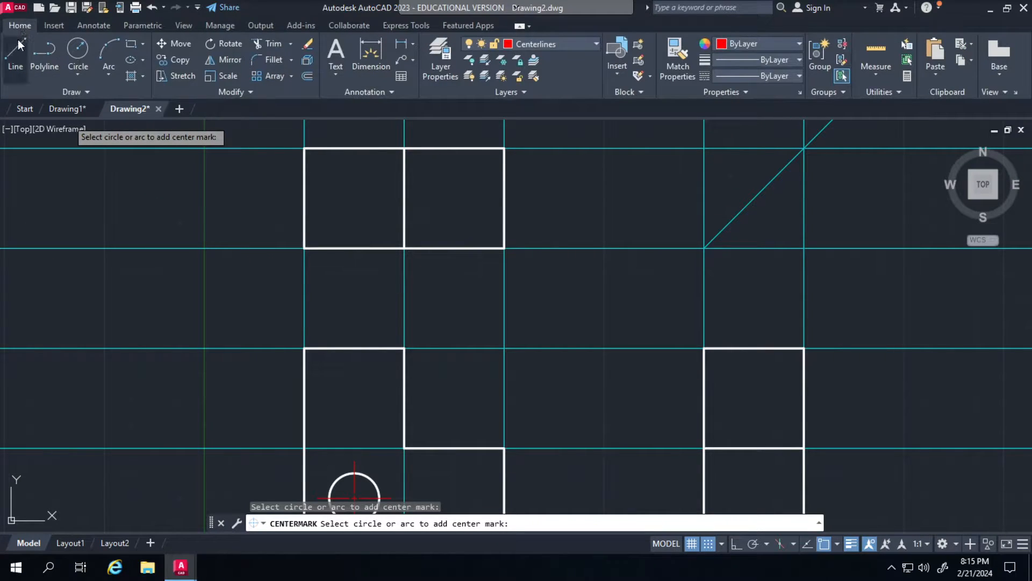
click(72, 92)
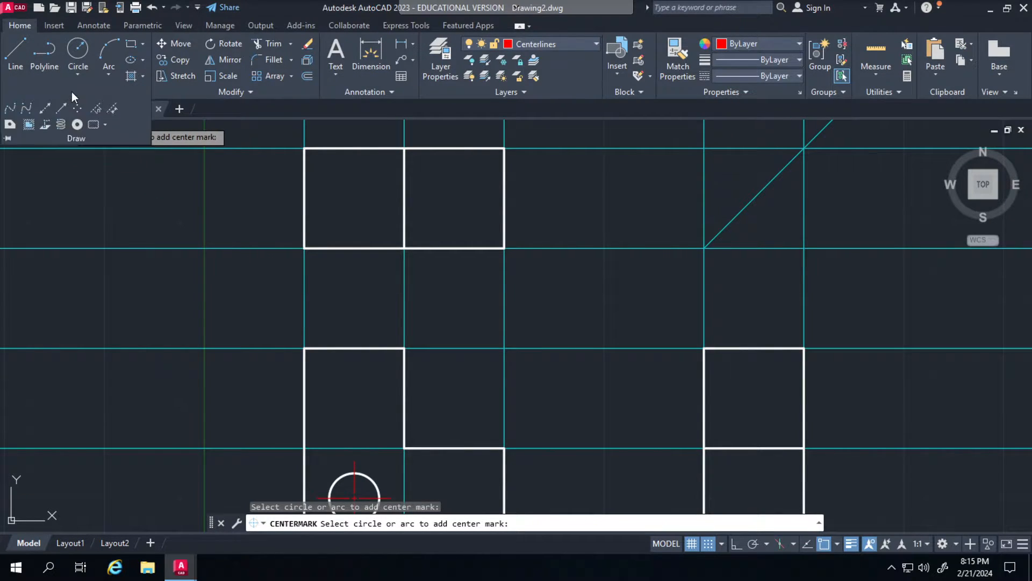
click(49, 111)
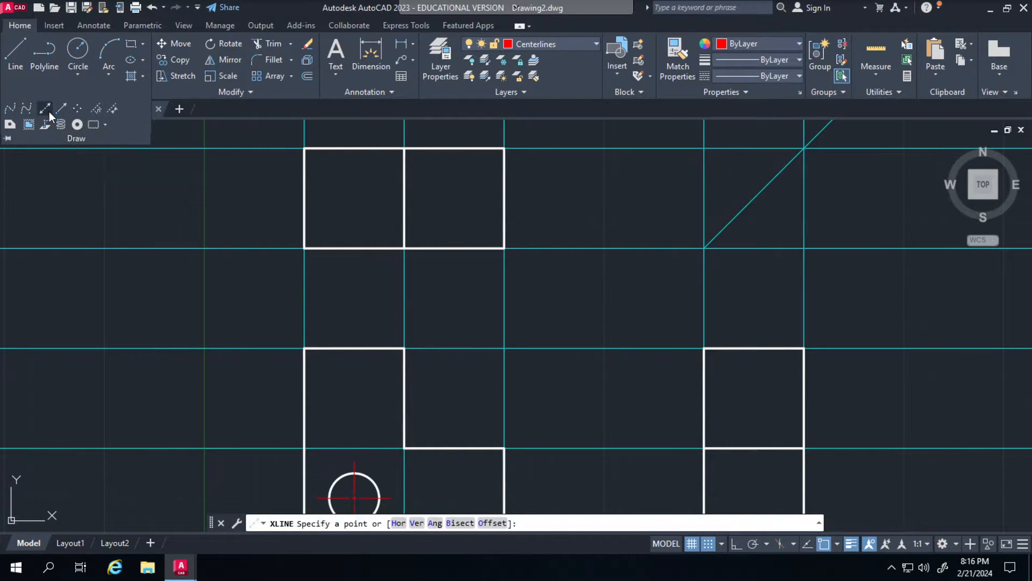
click(538, 42)
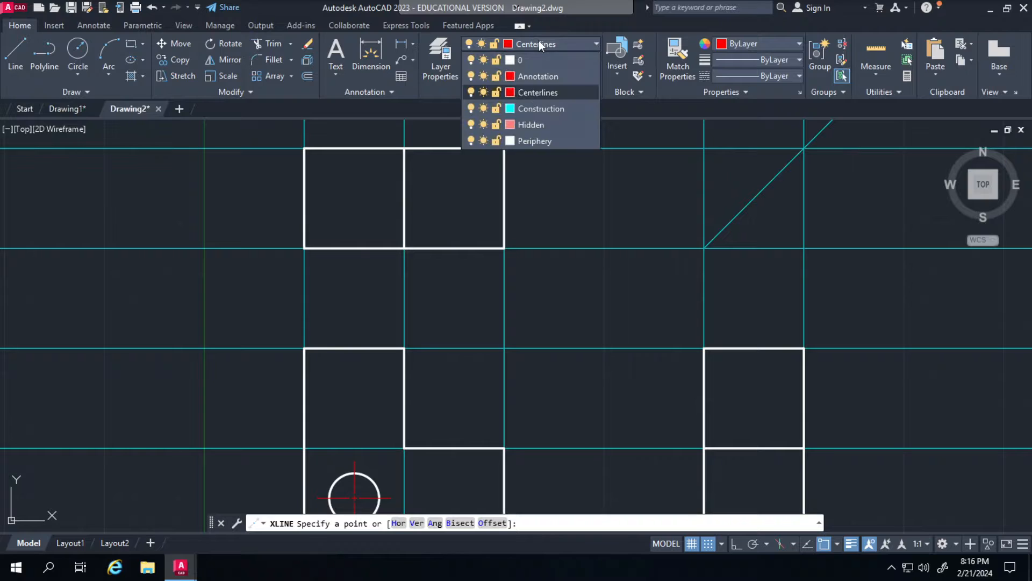
click(539, 110)
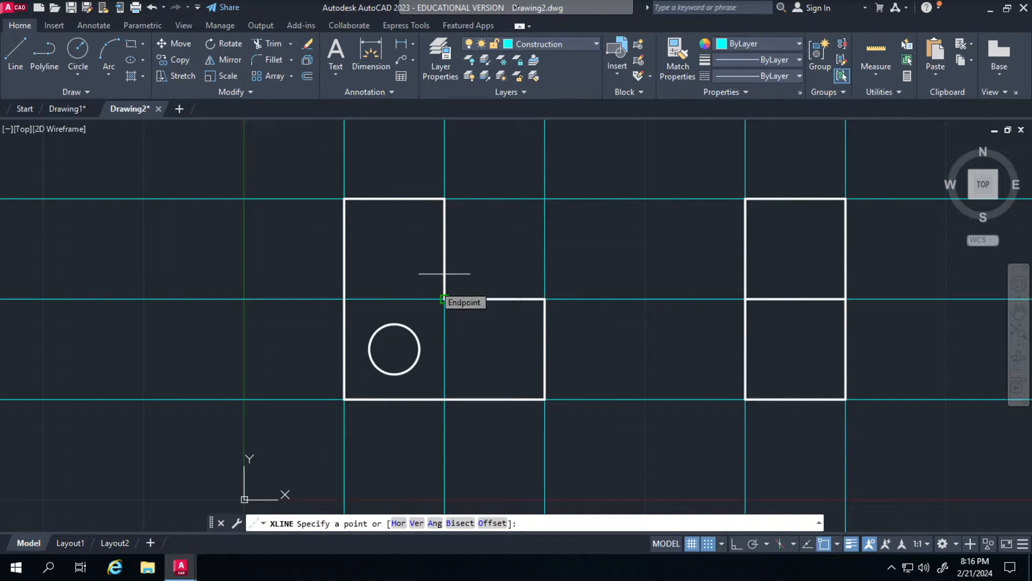
click(525, 41)
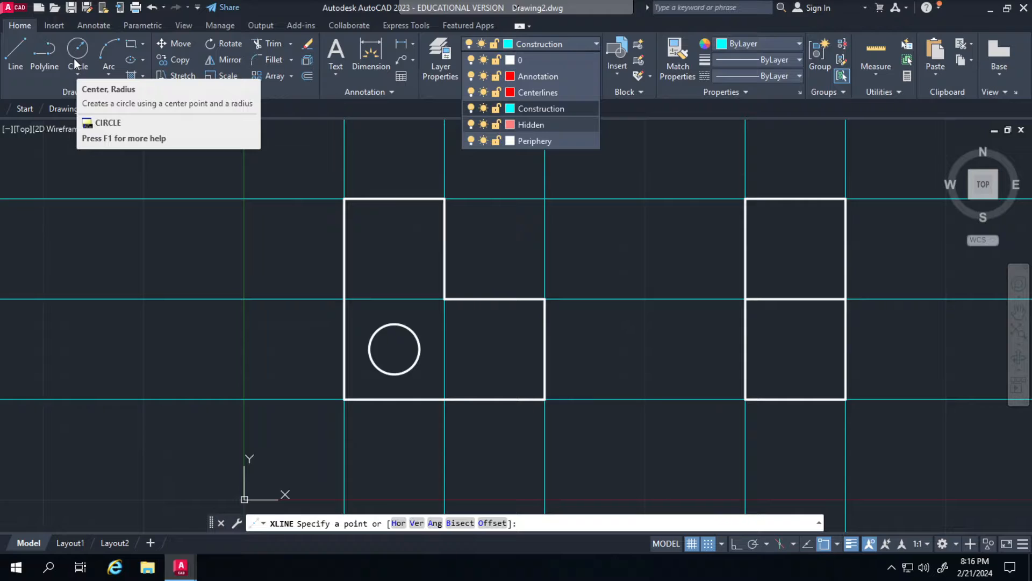
click(98, 27)
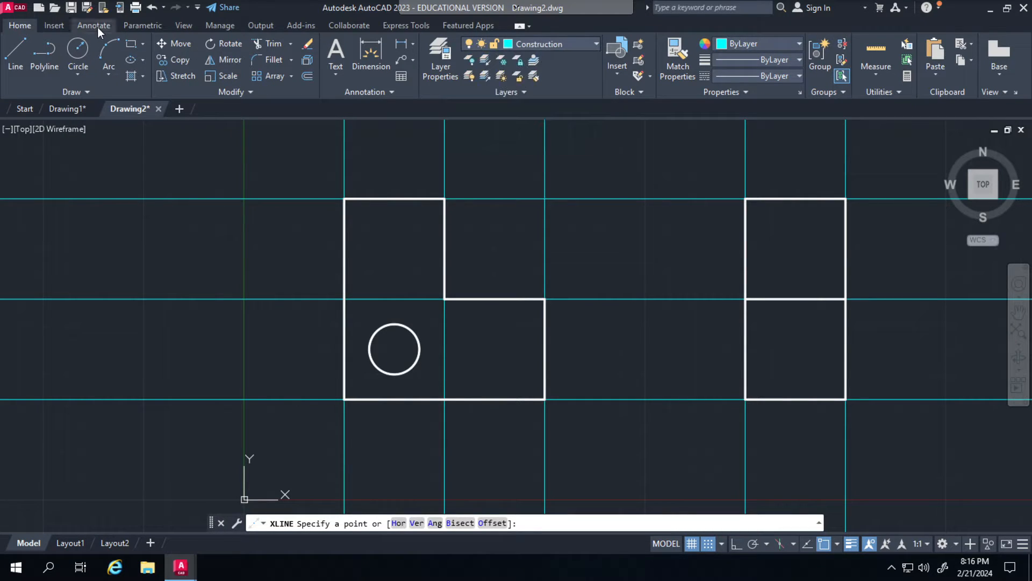
click(98, 27)
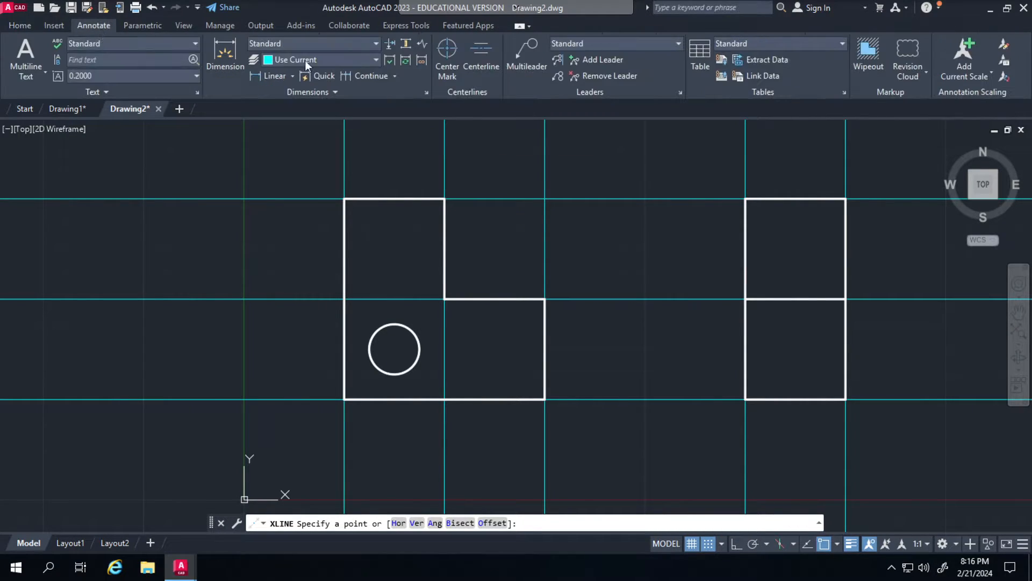
click(446, 54)
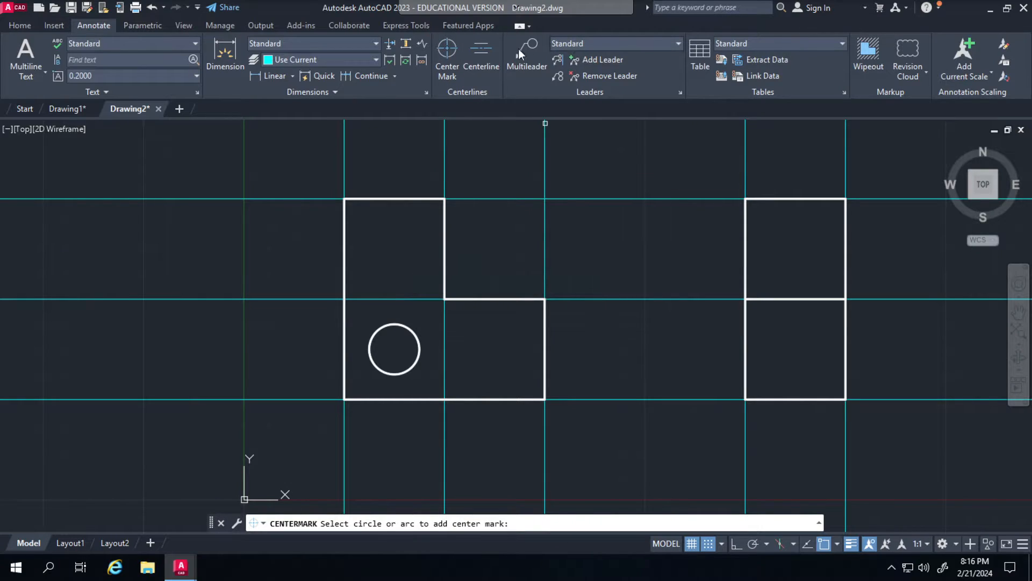
Switch the current layer to Centerlines and place a center mark on the circle.
click(28, 28)
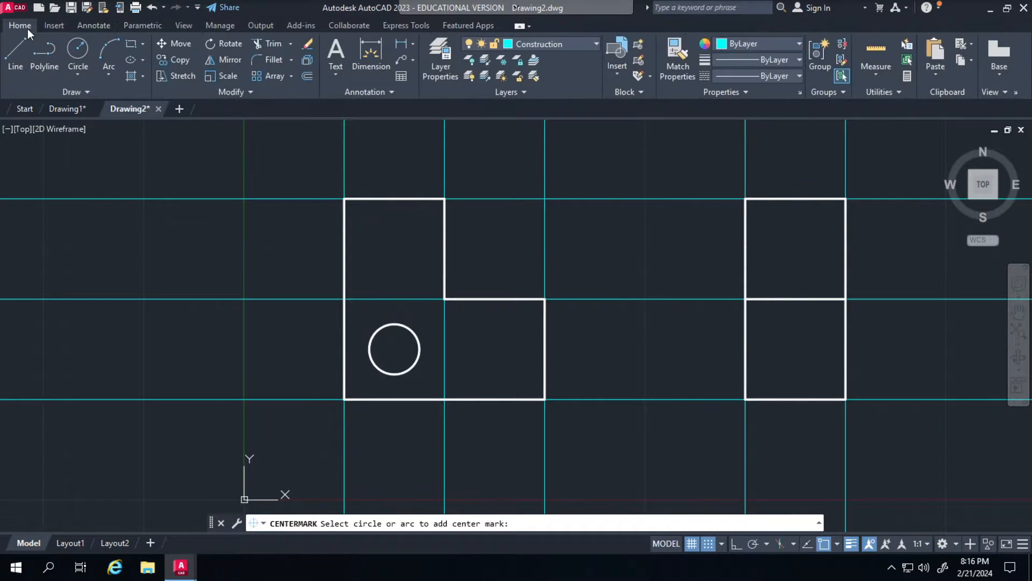
click(510, 42)
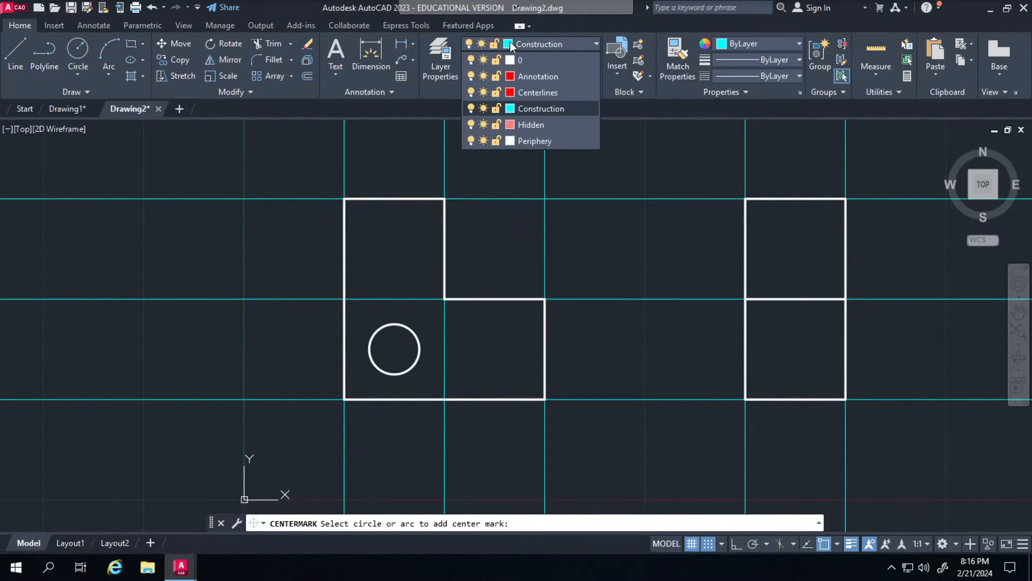
click(510, 92)
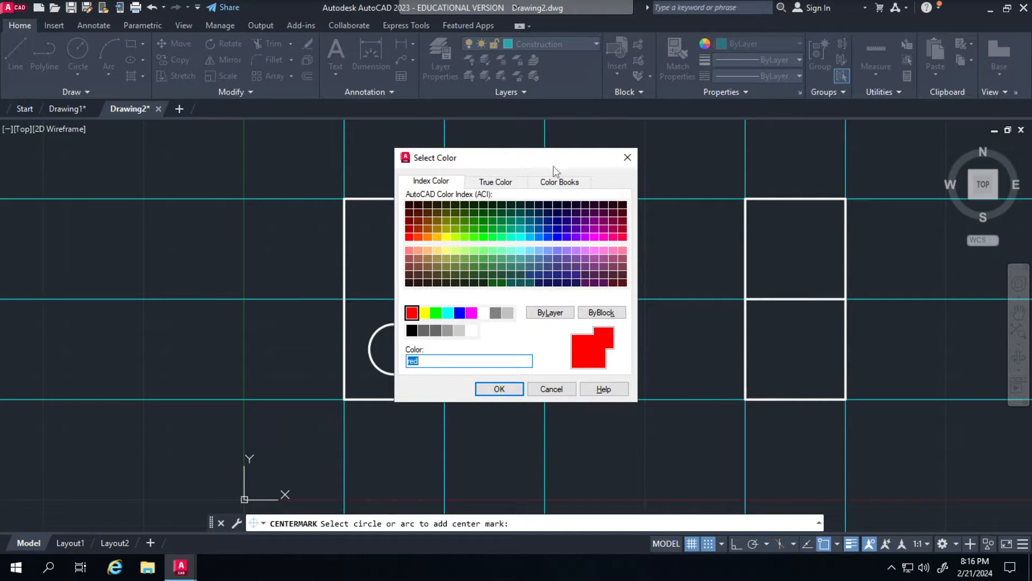
click(627, 161)
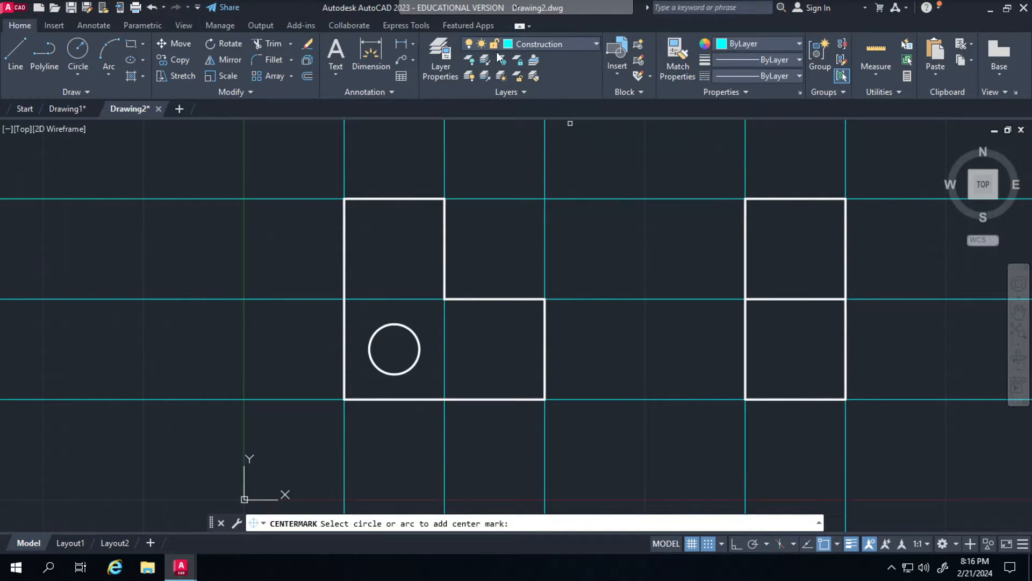
click(514, 46)
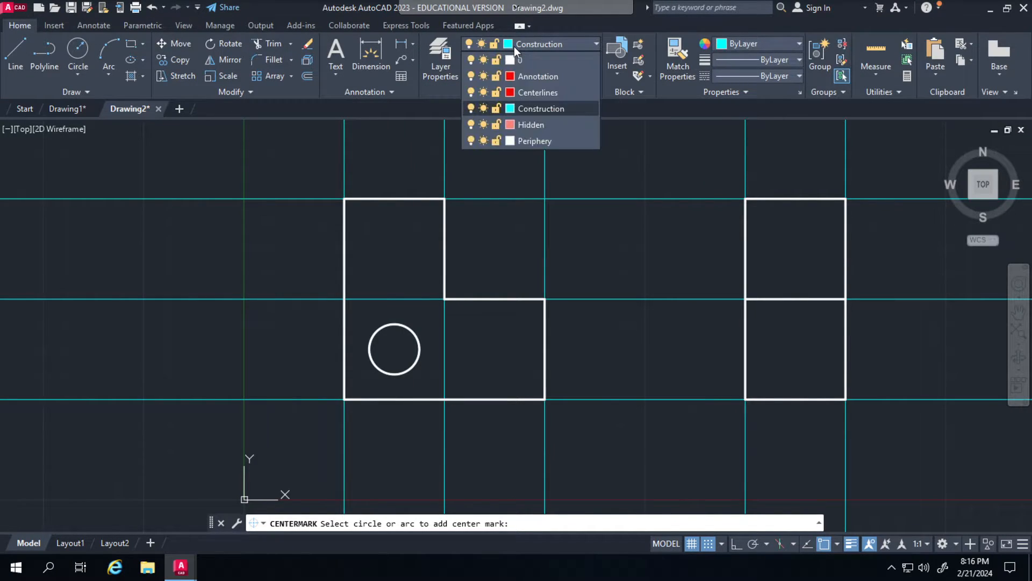
click(517, 91)
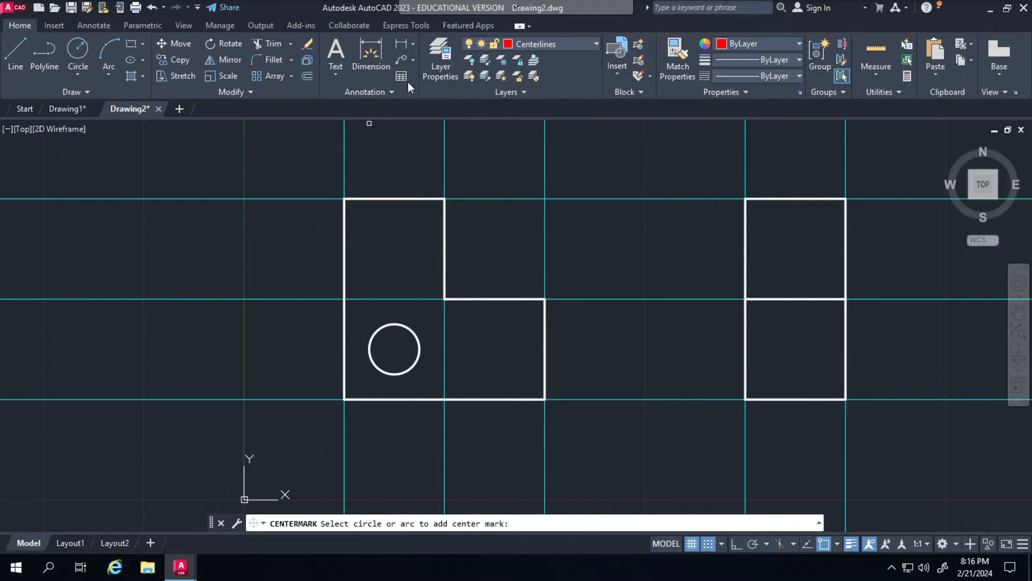
click(93, 26)
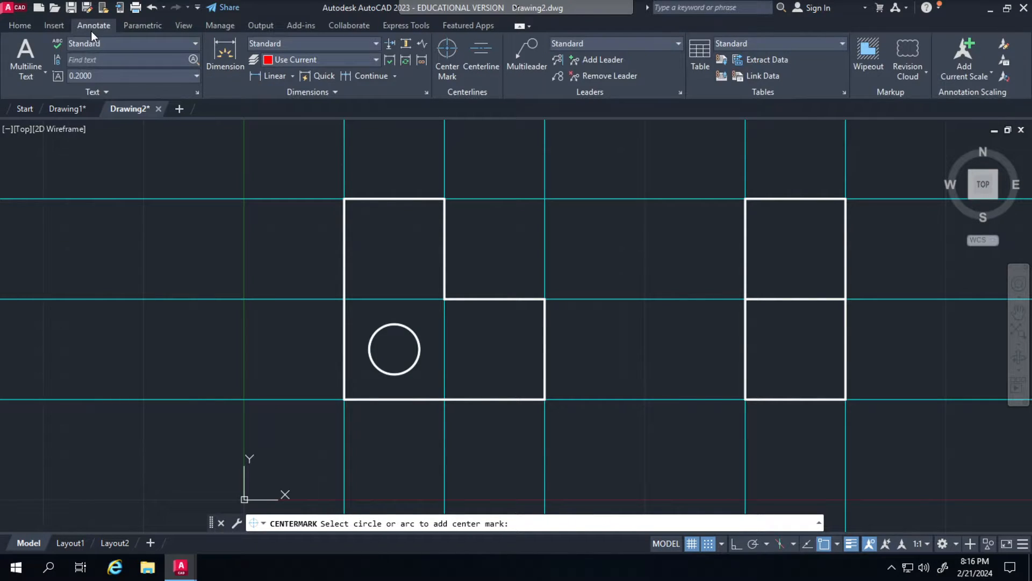
click(456, 53)
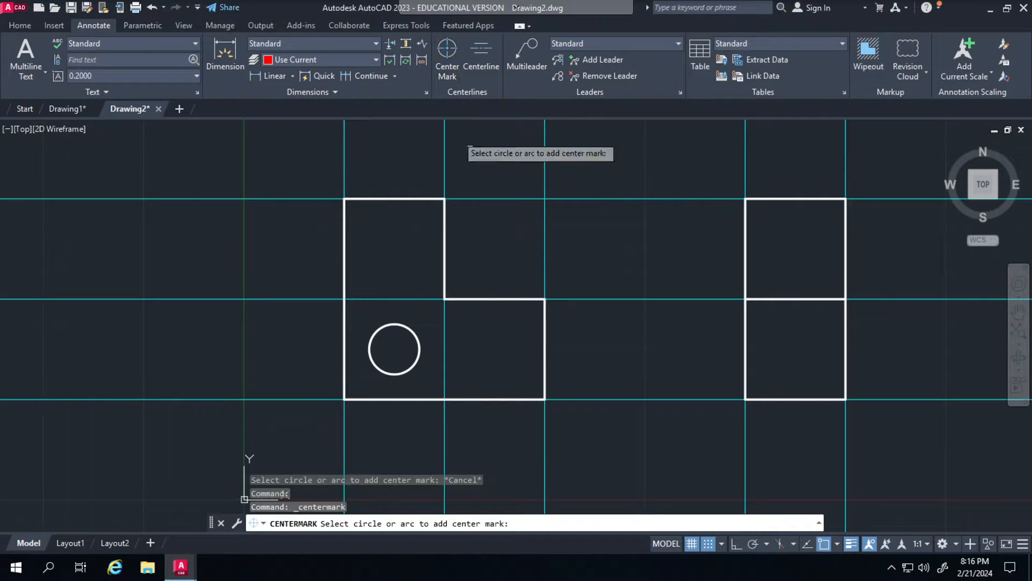
click(395, 323)
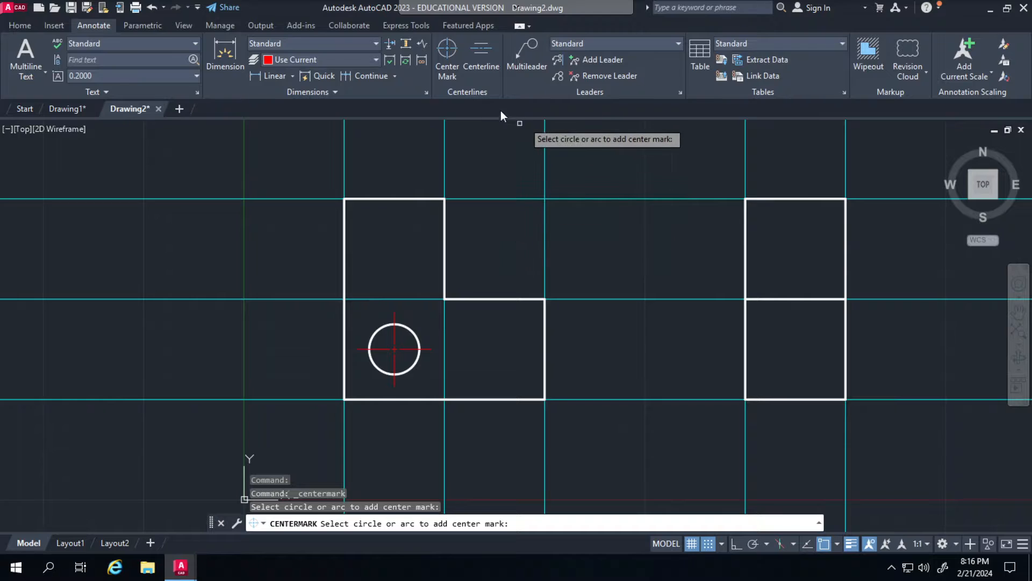
Make Construction the current layer and draw a vertical construction line through the circle's center in the L-shaped view.
click(15, 29)
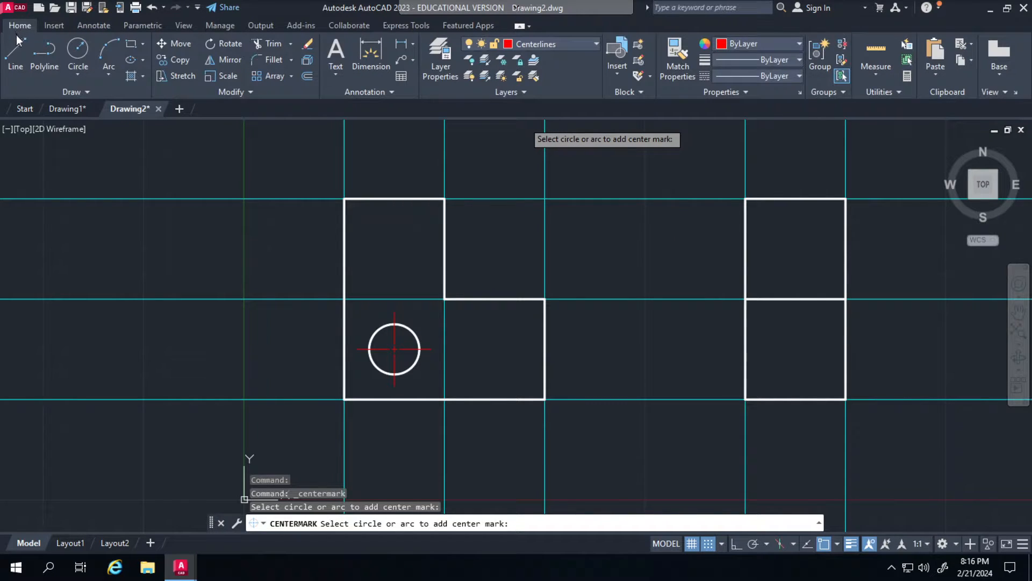
click(531, 46)
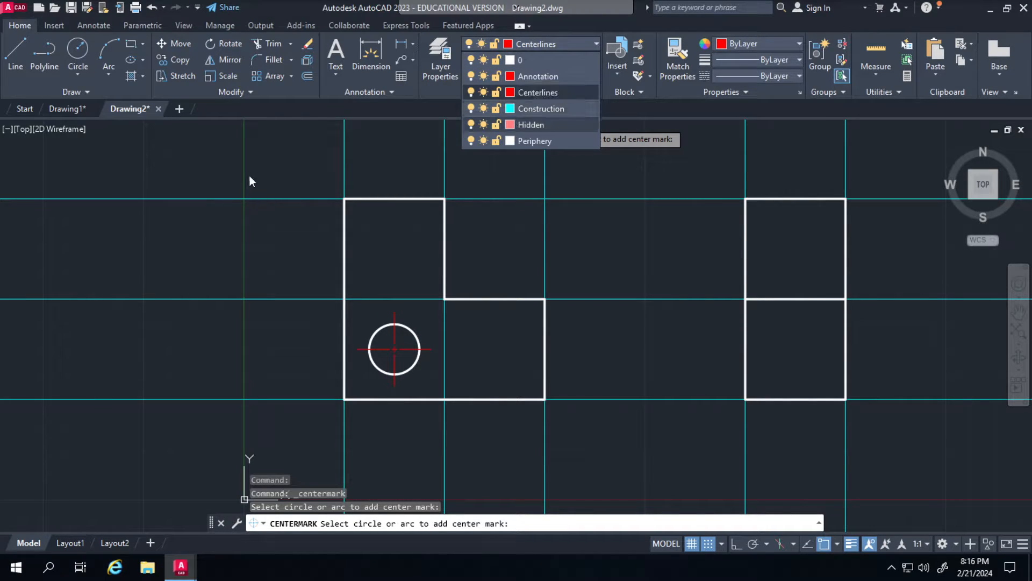
click(291, 168)
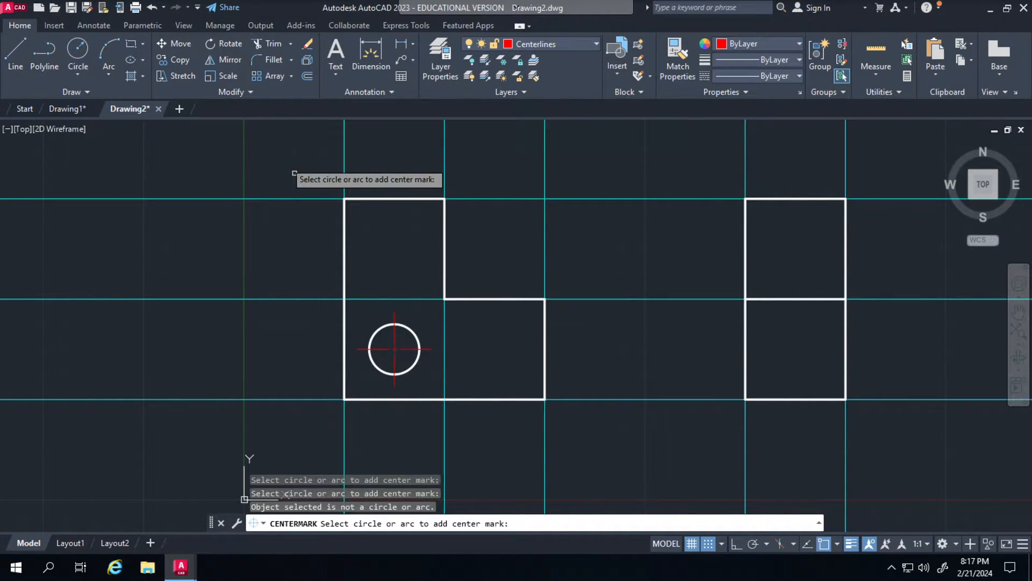
click(70, 94)
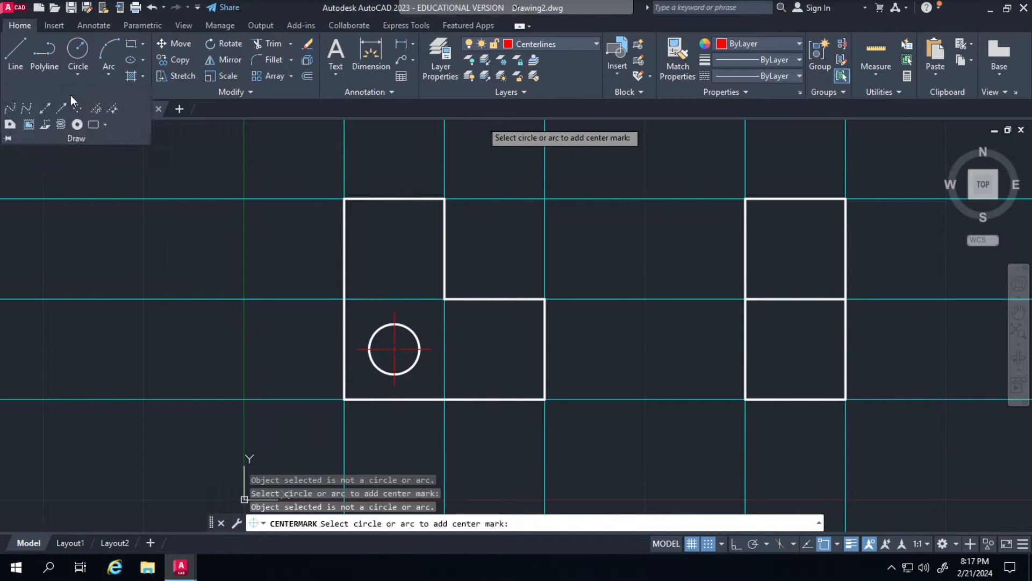
click(43, 108)
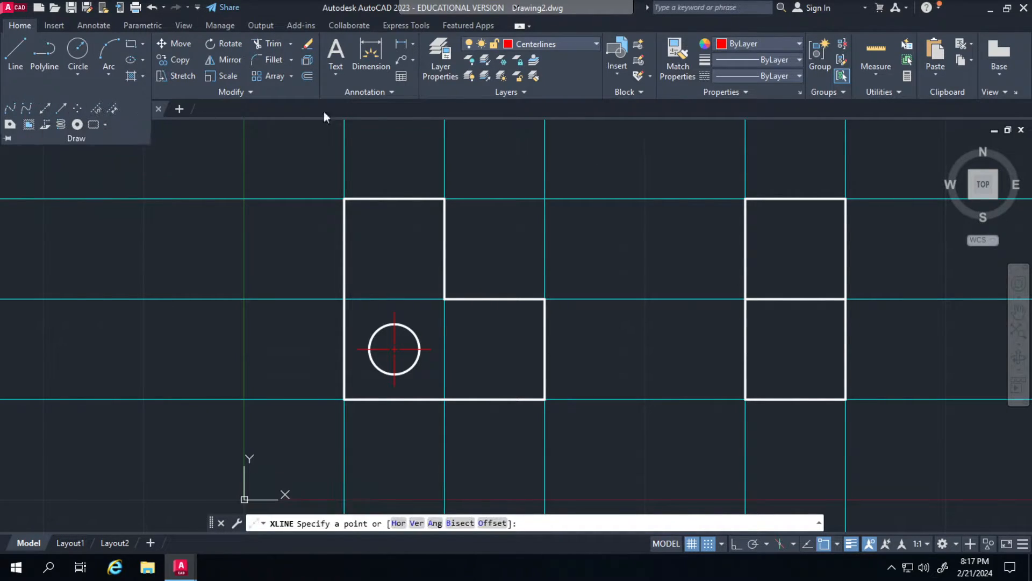
click(556, 47)
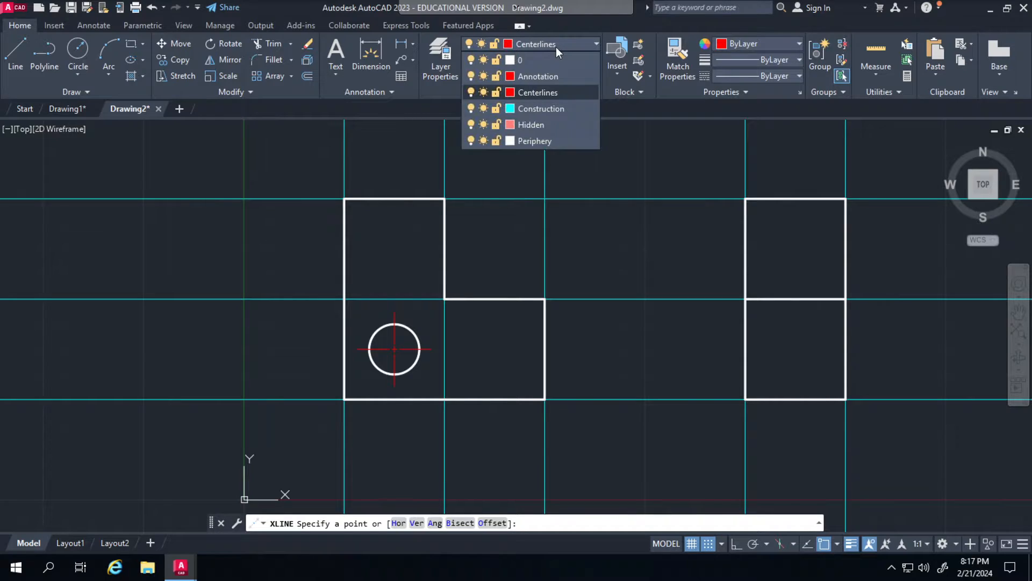
click(550, 109)
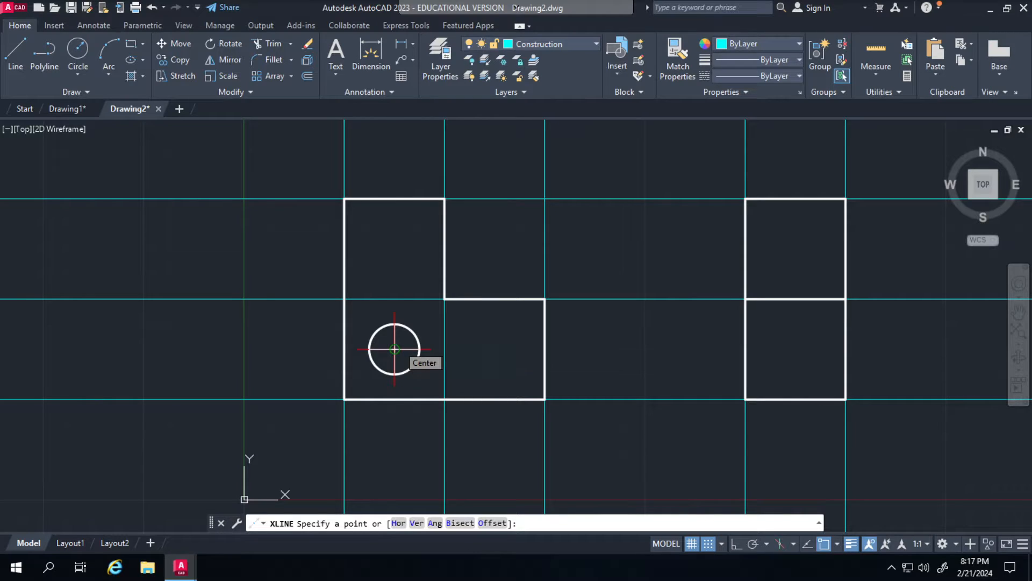
click(395, 349)
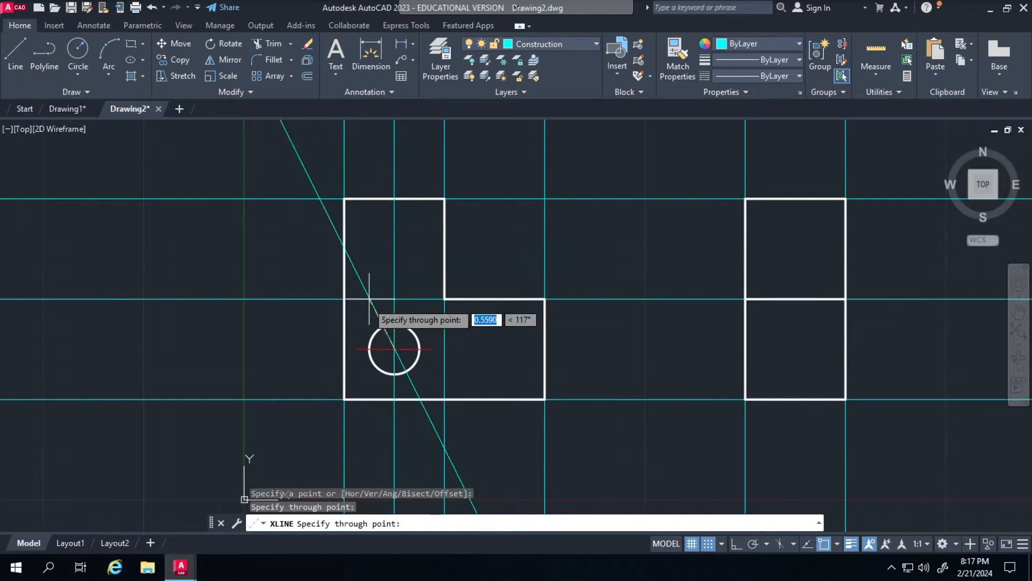
Draw vertical construction lines through the circle's left and right edge points where they meet its horizontal centerline.
click(74, 94)
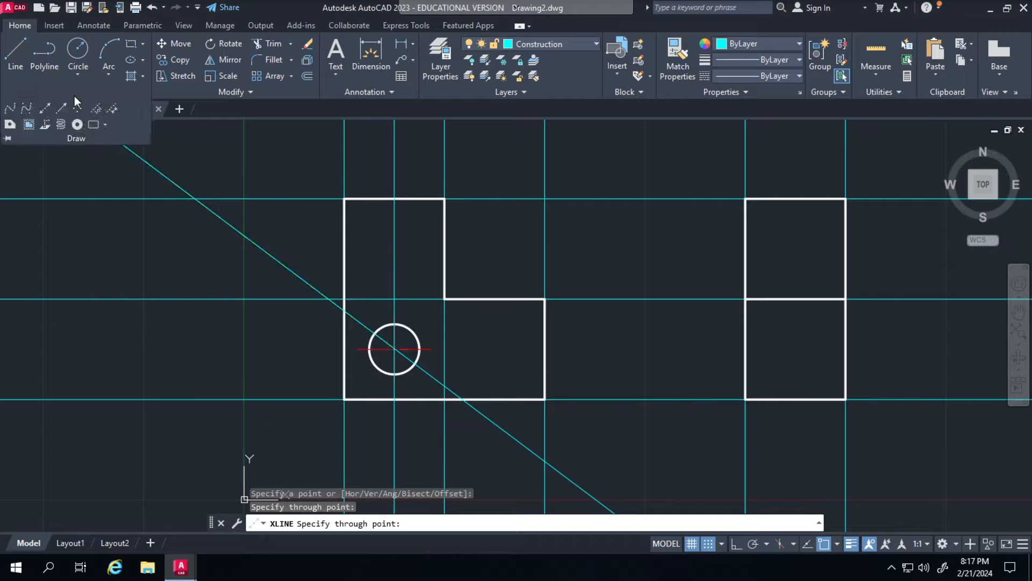
click(44, 110)
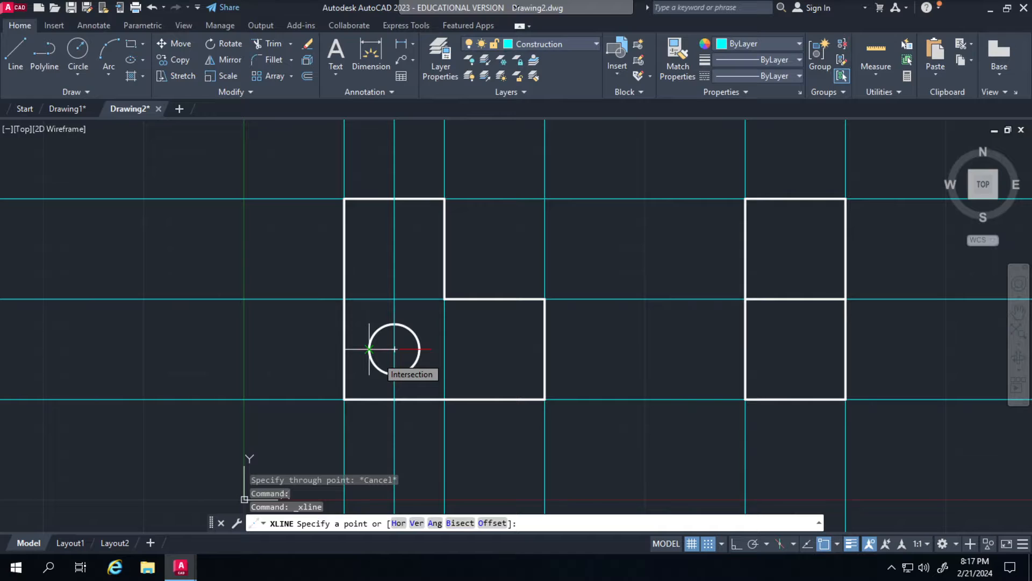
click(369, 349)
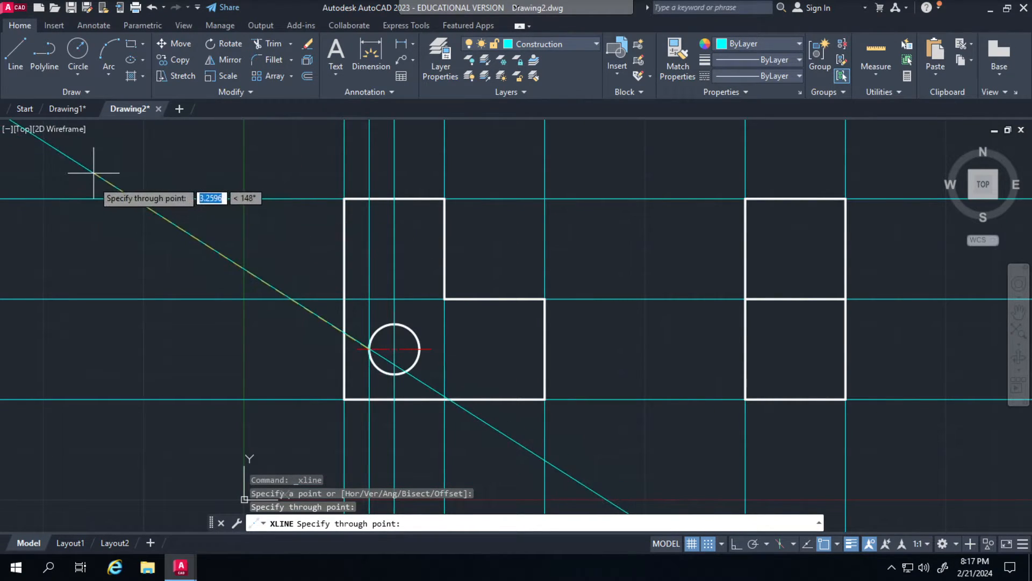
click(66, 89)
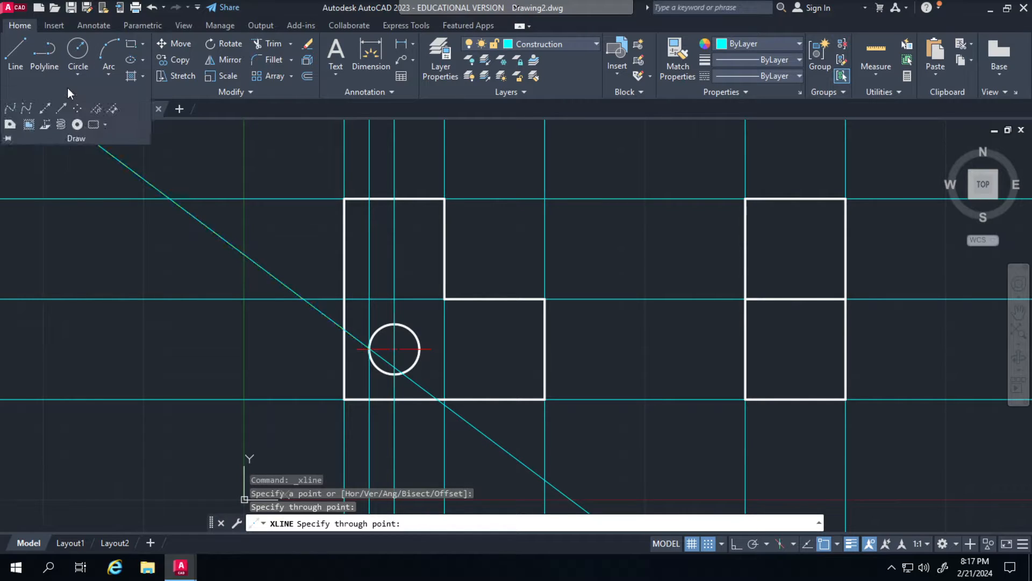
click(46, 108)
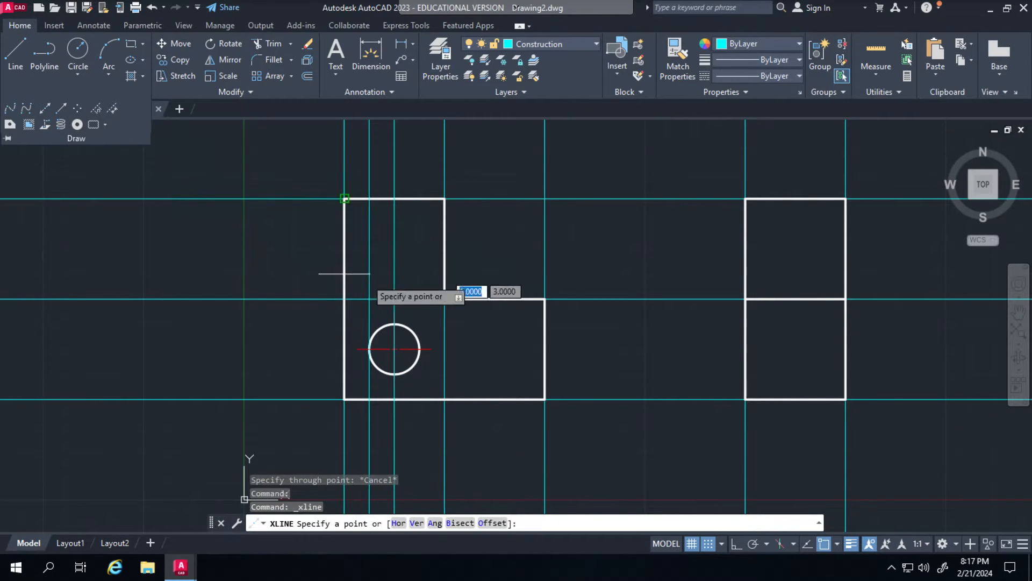
click(420, 348)
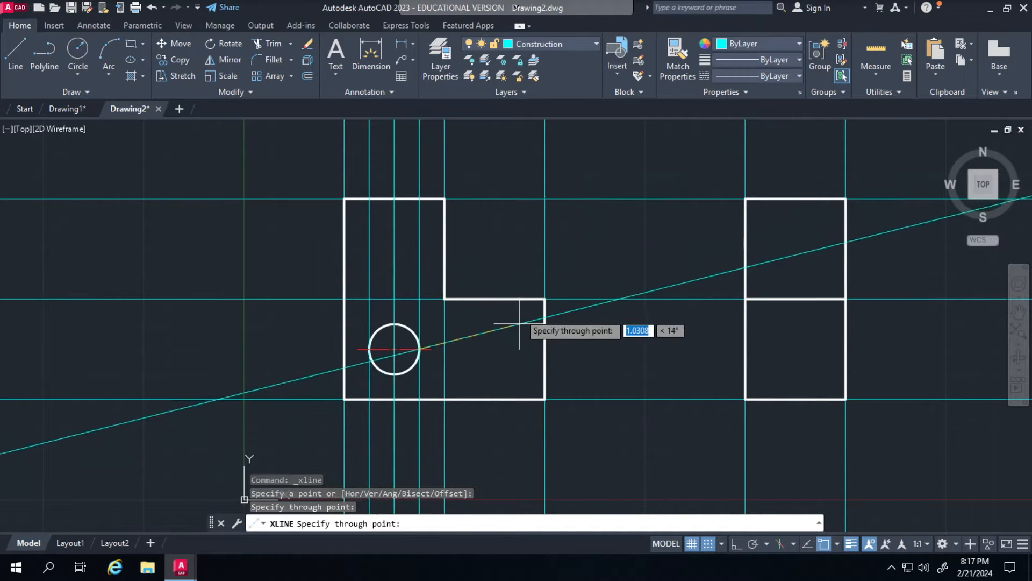
Make Centerlines the current layer and draw the hole's vertical centerline from 1.5, 3.75 up through the top view, extending past its upper edge.
middle_drag(356, 275, 359, 419)
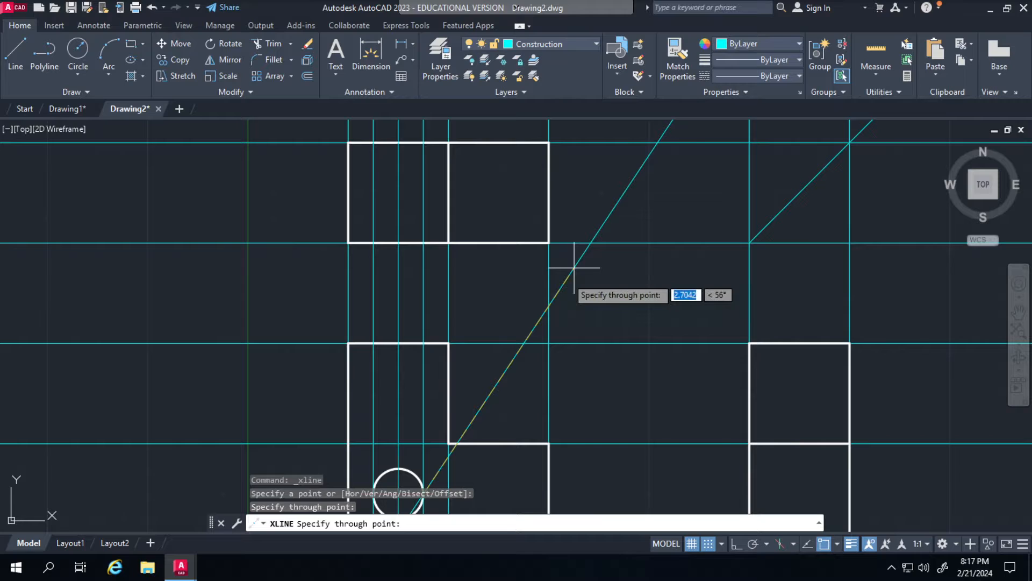
click(19, 62)
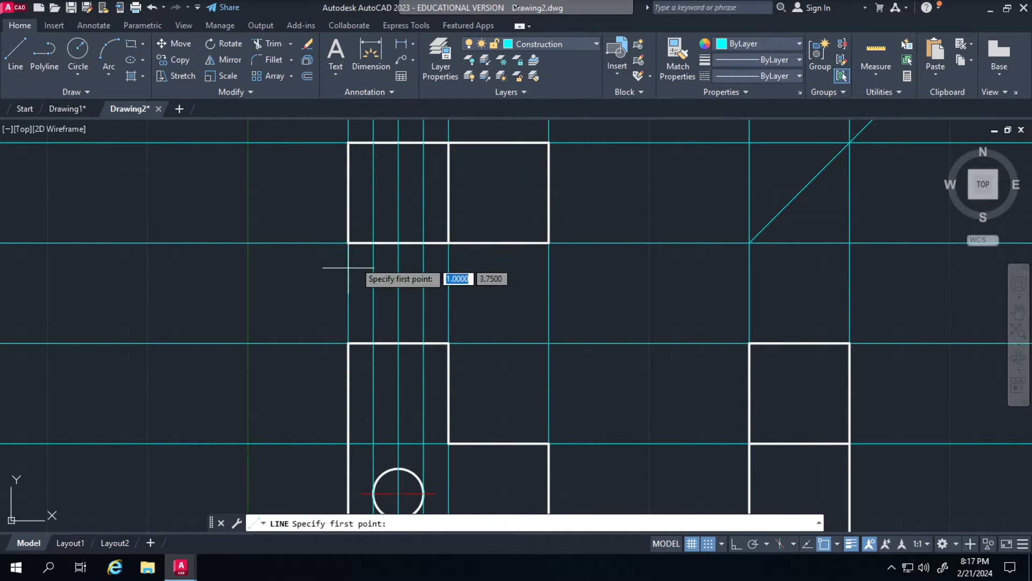
click(541, 47)
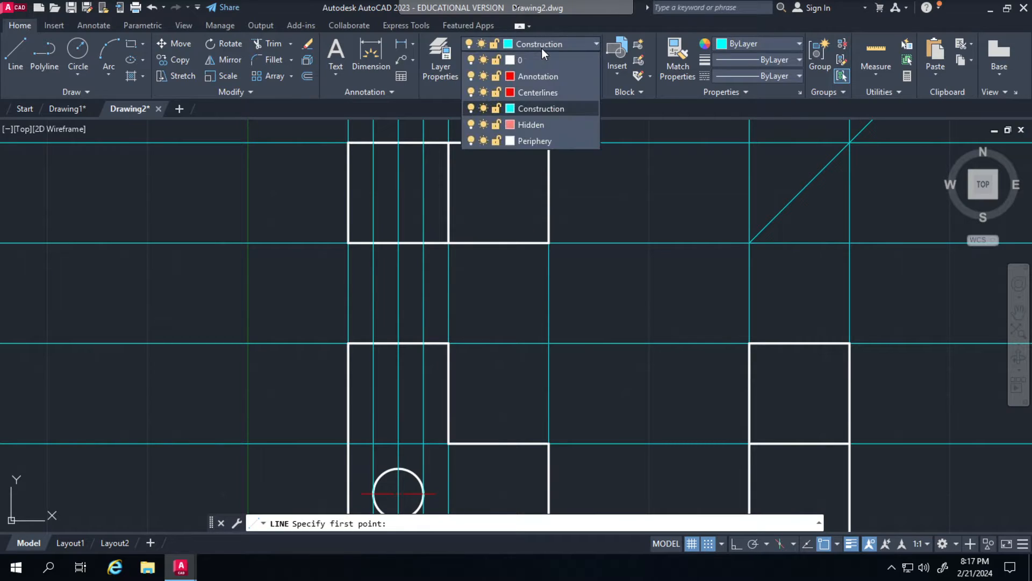
click(538, 92)
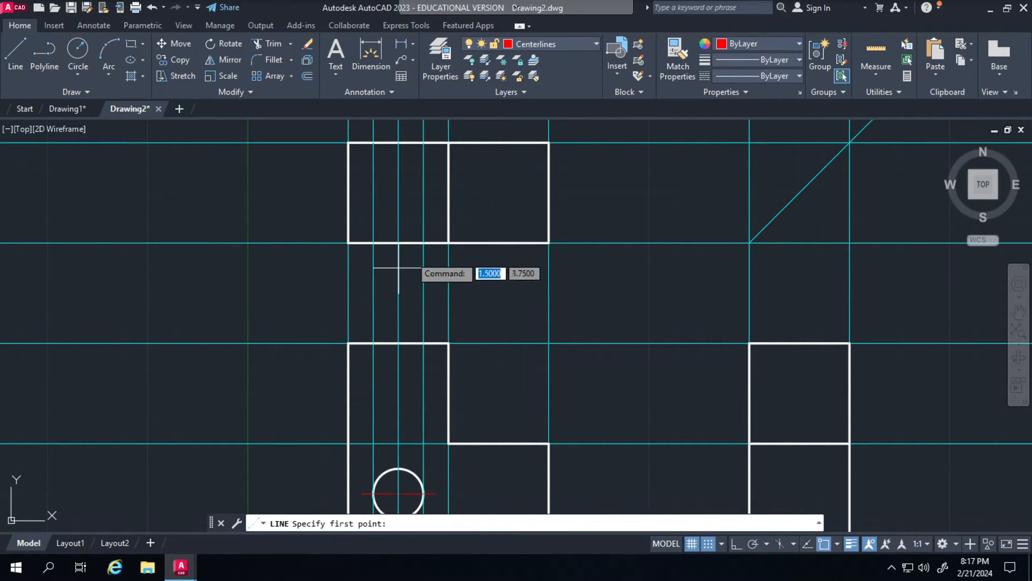
click(398, 243)
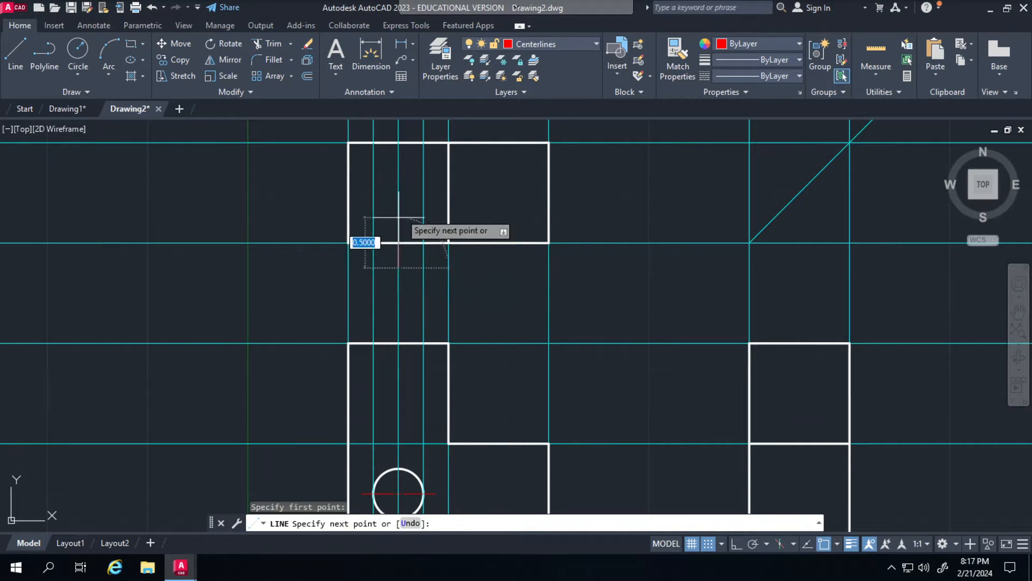
click(399, 120)
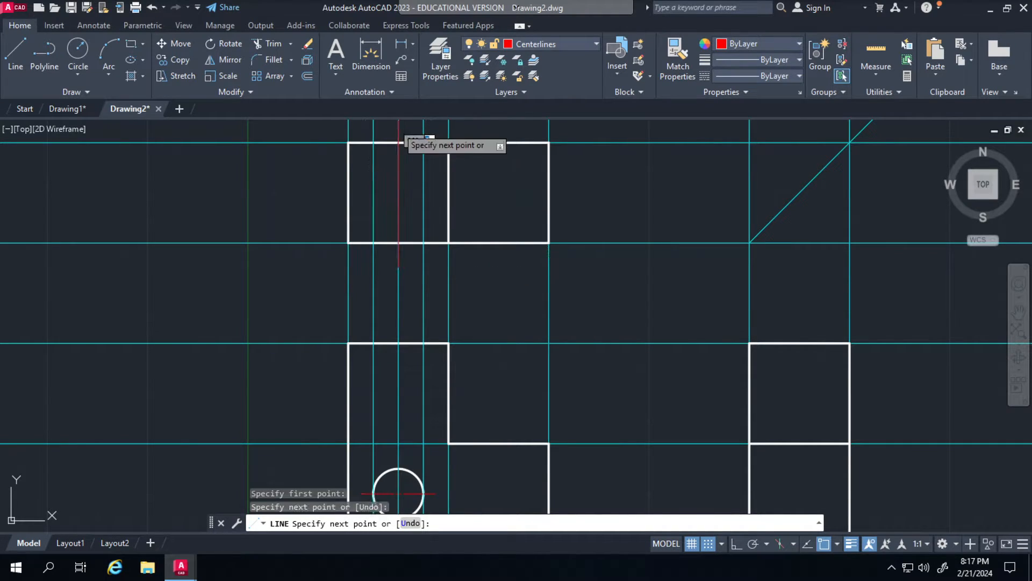
Make Hidden the current layer and draw the hole's two vertical edges in the top view along the outer hole construction lines, each 1 long.
middle_drag(373, 163, 381, 239)
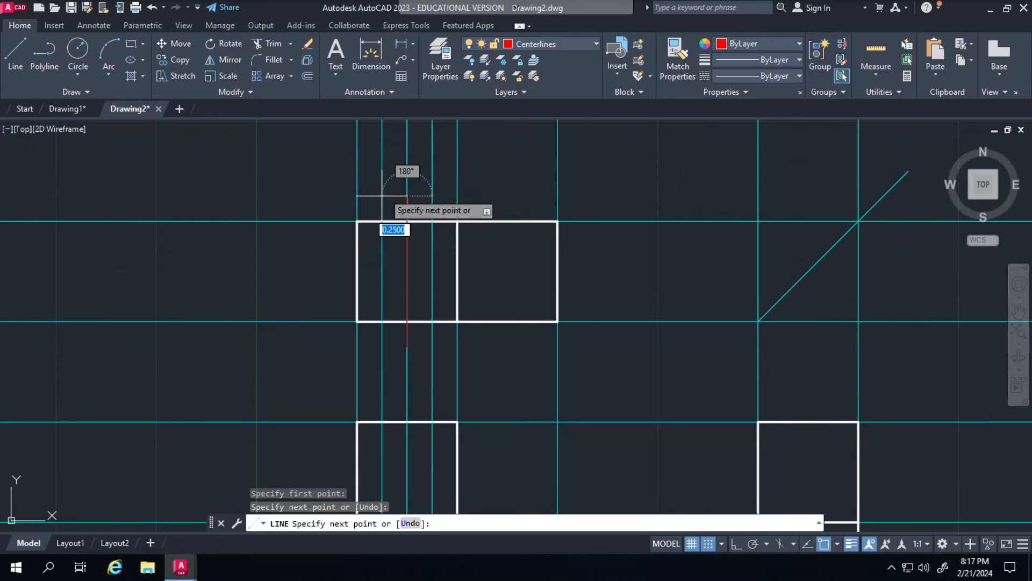
click(507, 46)
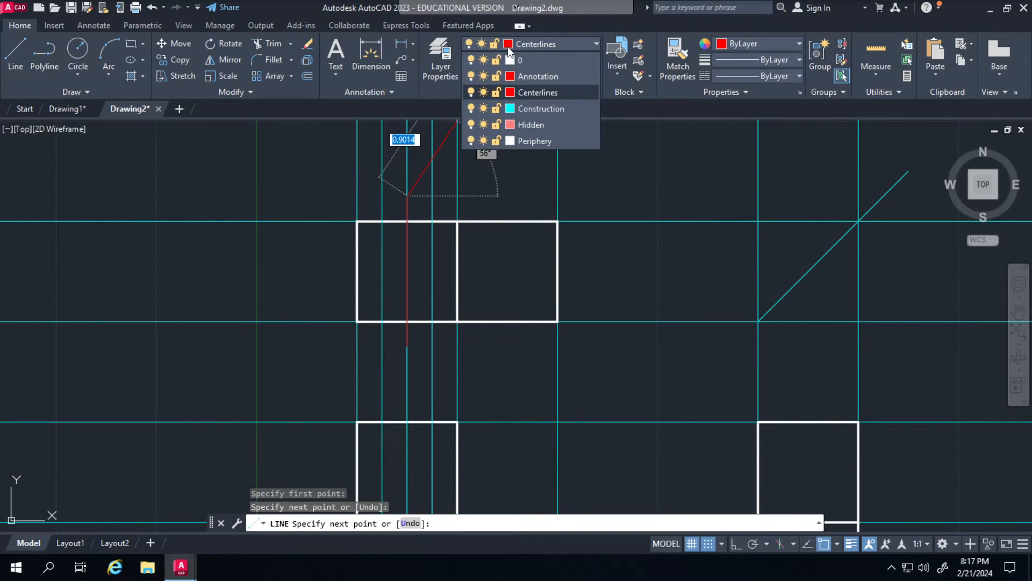
click(524, 124)
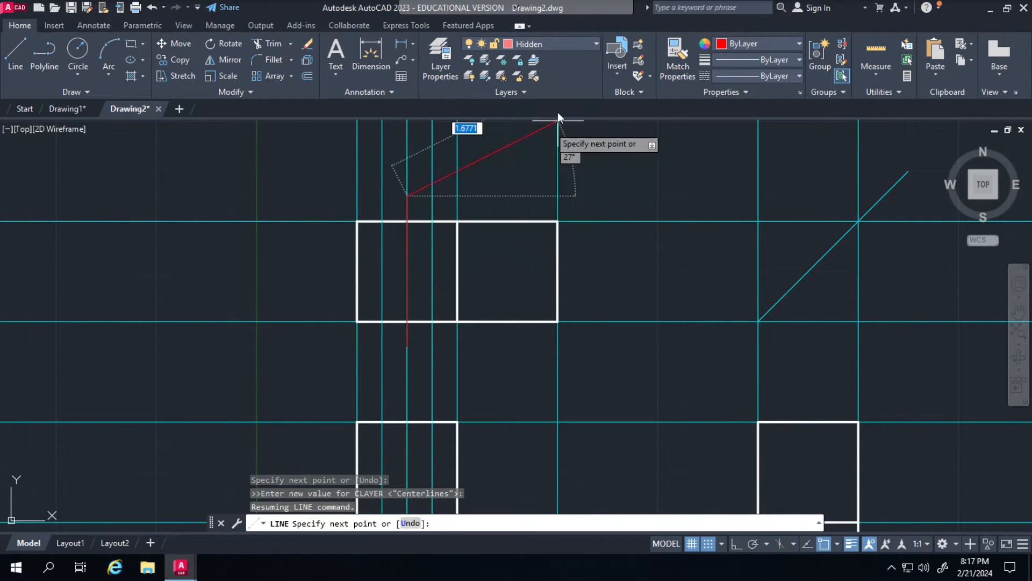
click(21, 46)
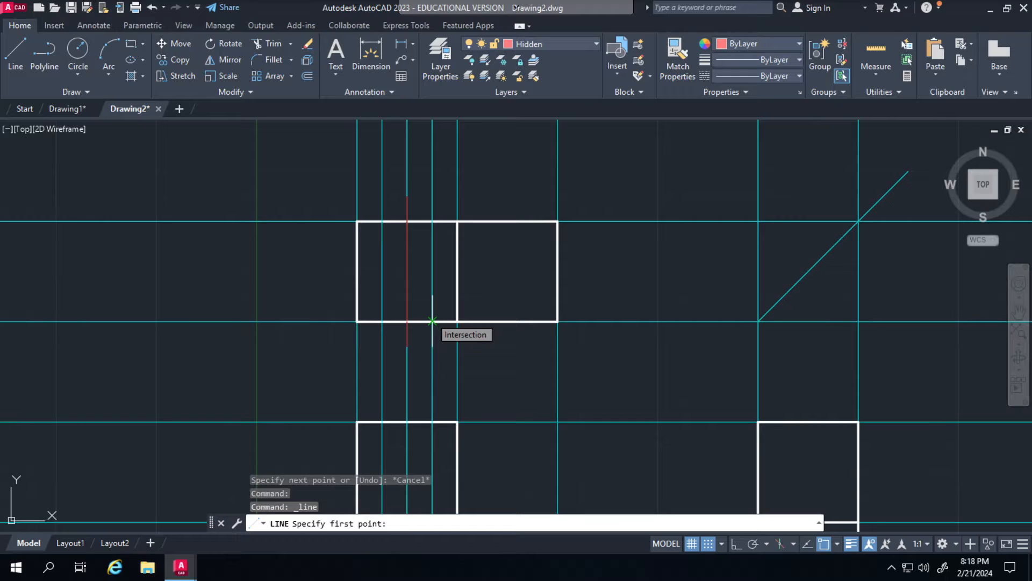
click(432, 321)
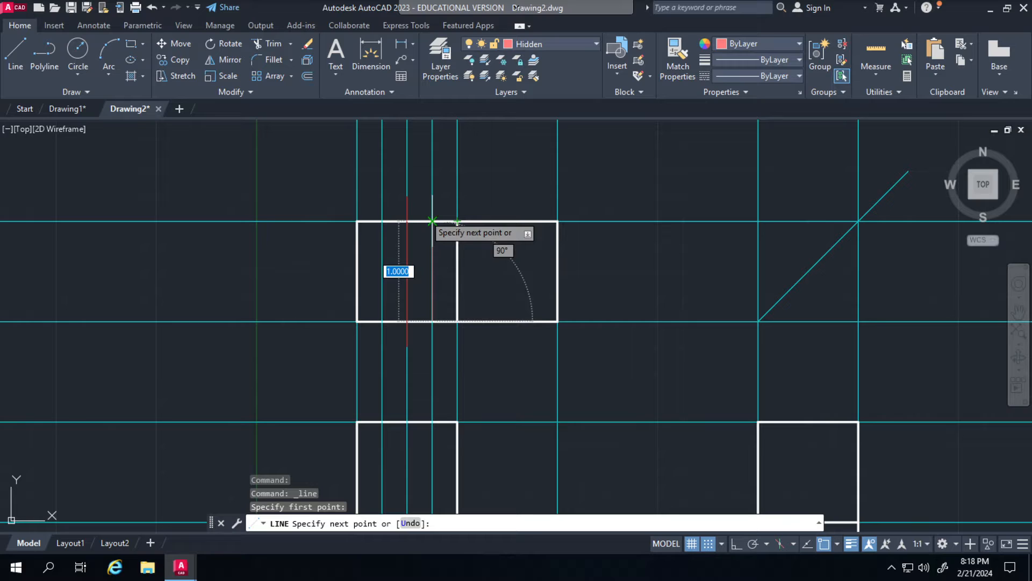
click(13, 60)
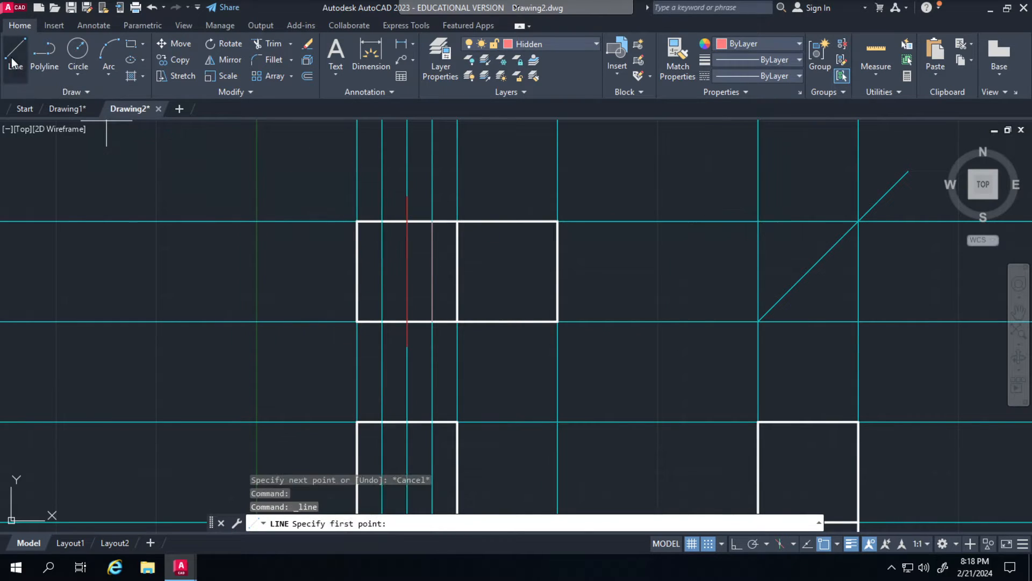
click(382, 321)
click(382, 220)
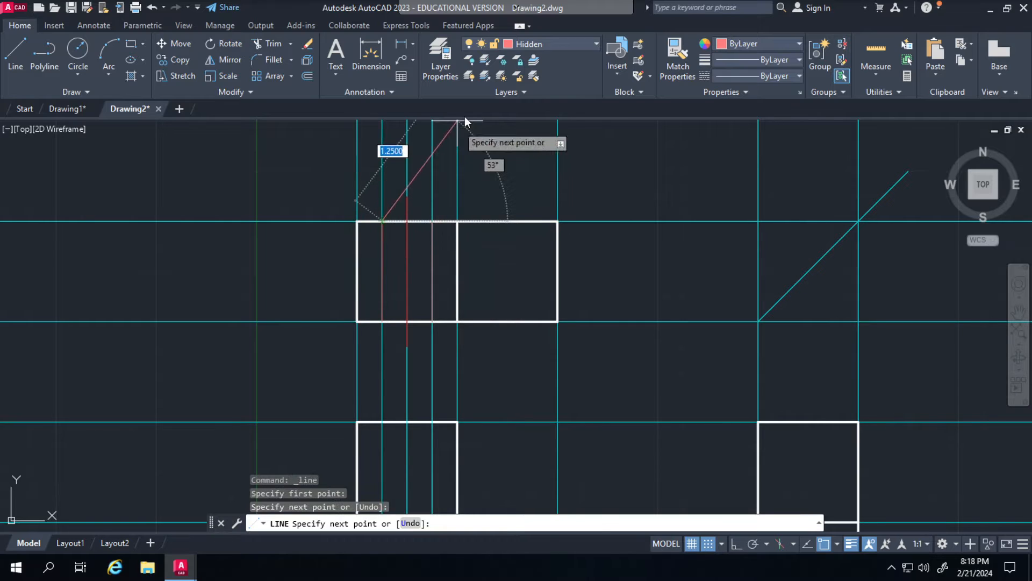
Turn off the Construction layer to show the hole's centerline and hidden lines on their own.
click(16, 56)
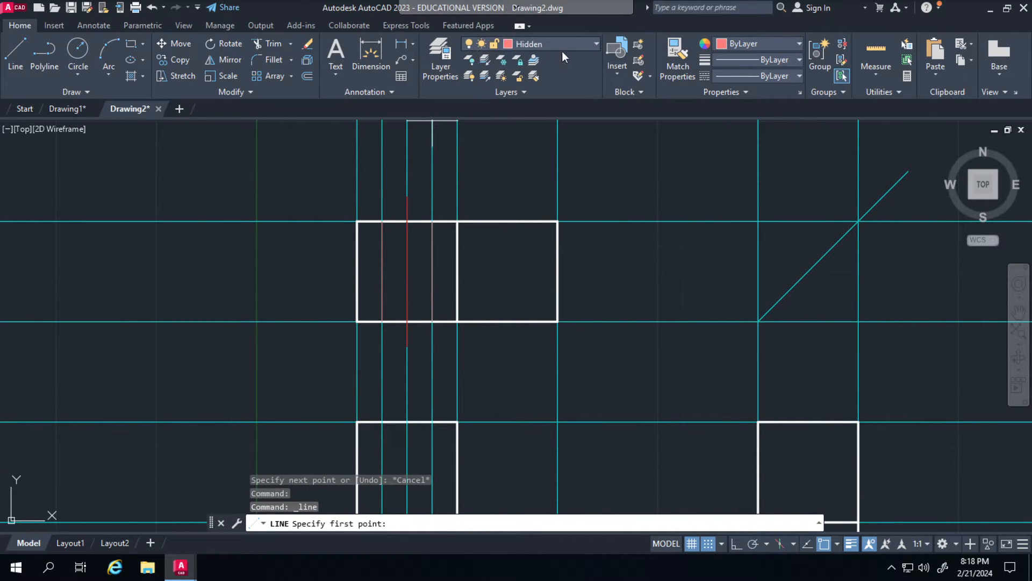
click(596, 45)
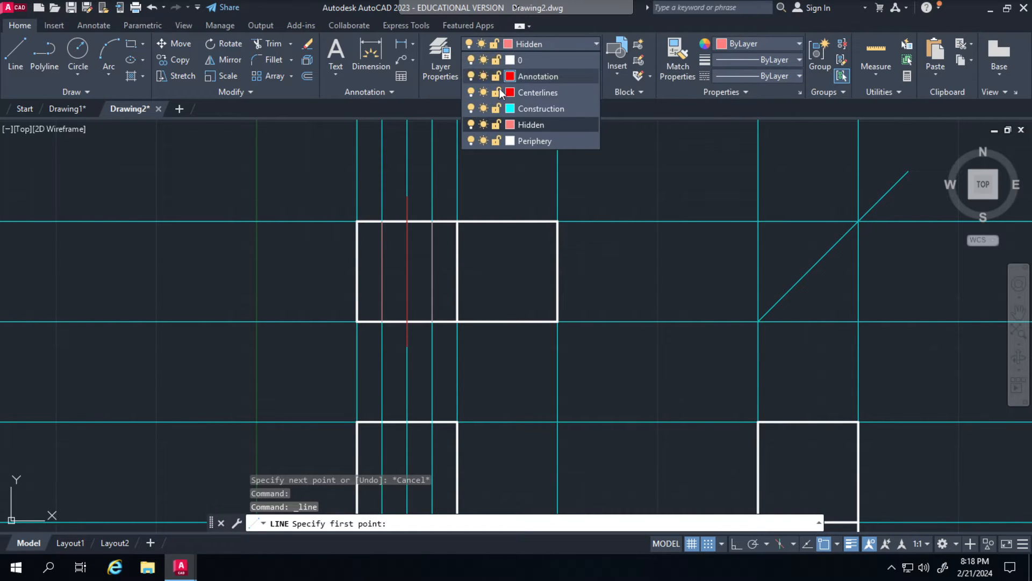
click(471, 108)
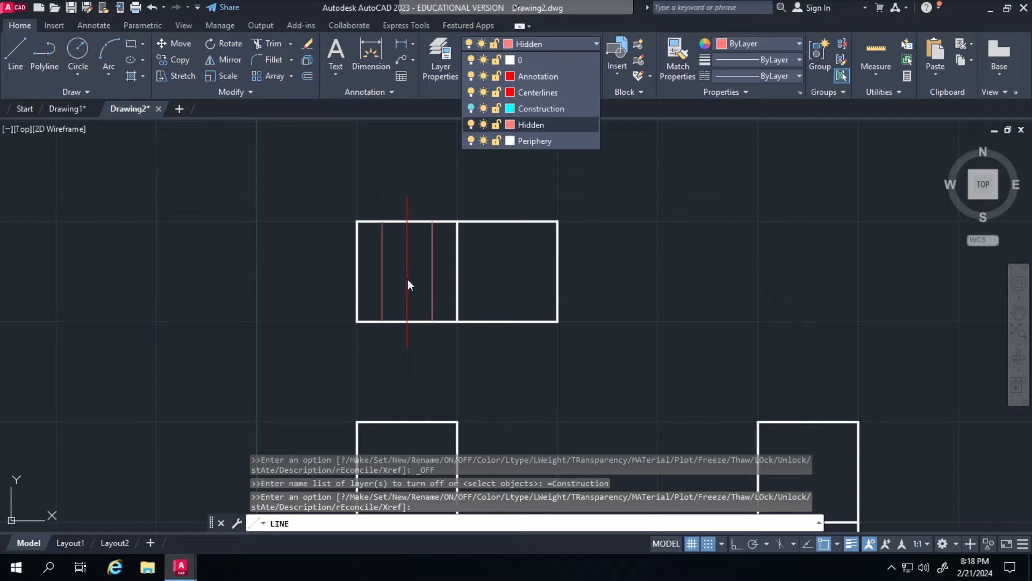
scroll(412, 320, up, 1)
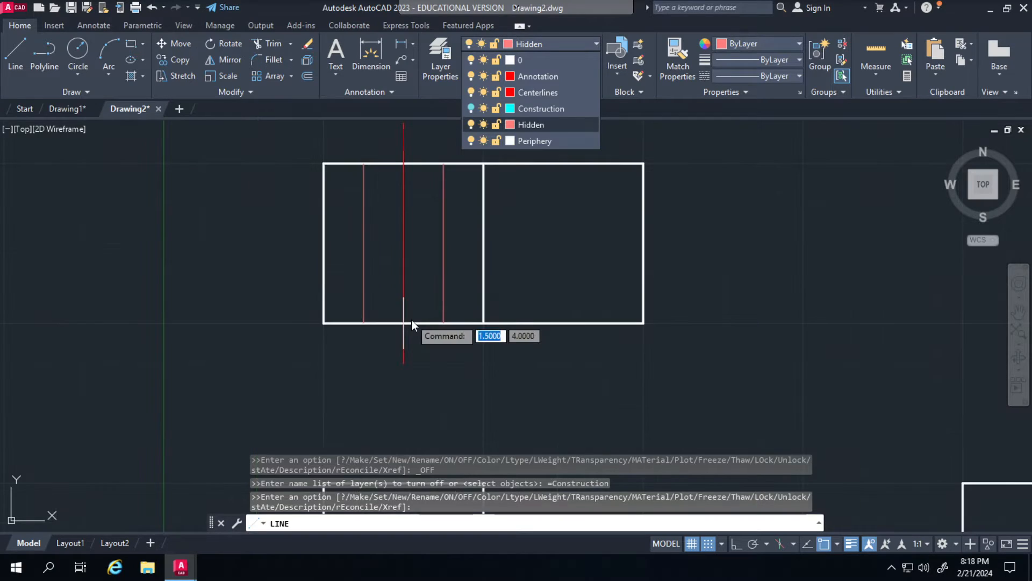
click(418, 329)
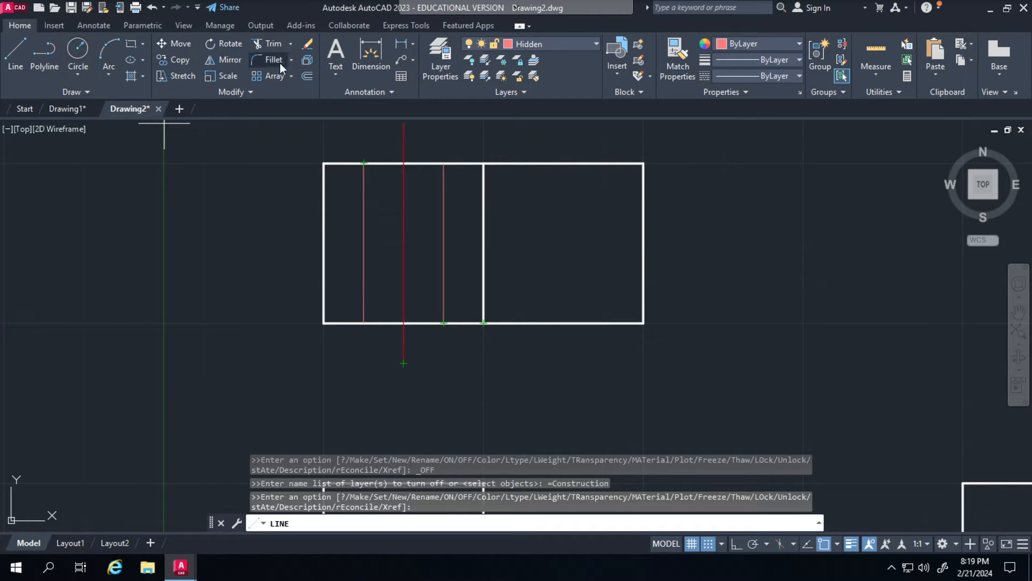
Load the HIDDEN linetype from acad.lin and assign it to the Hidden layer.
click(436, 65)
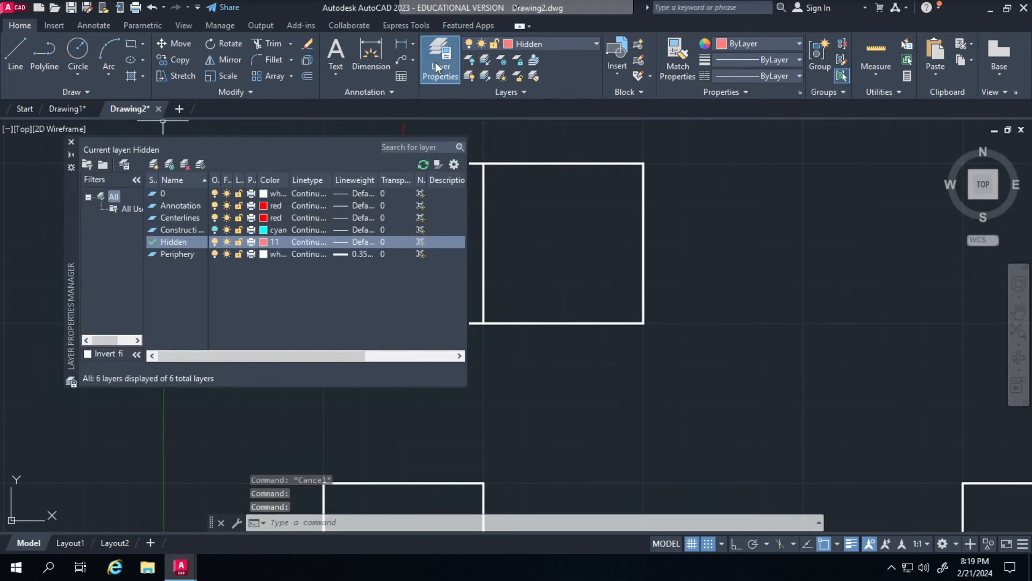
click(308, 243)
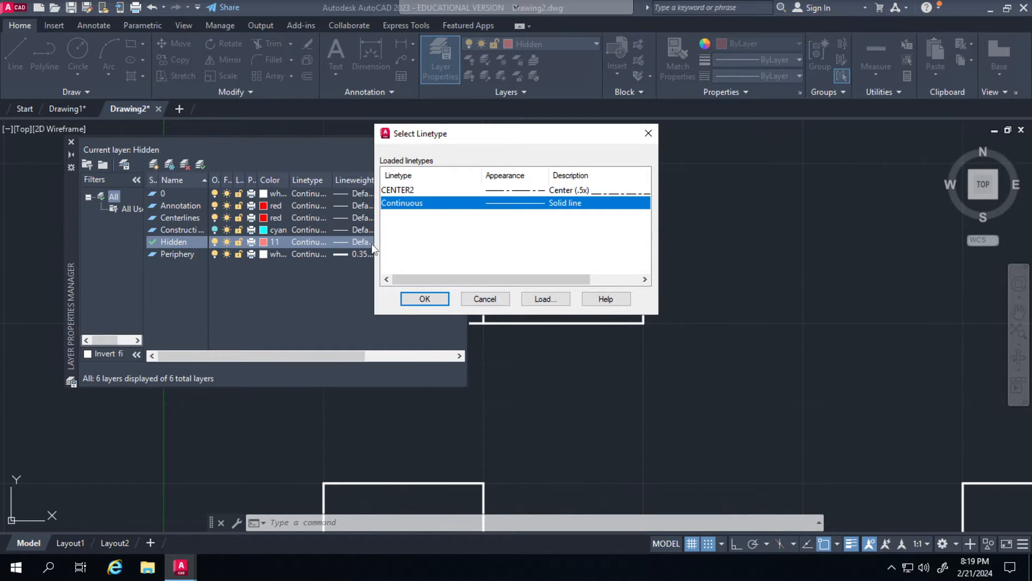
click(544, 299)
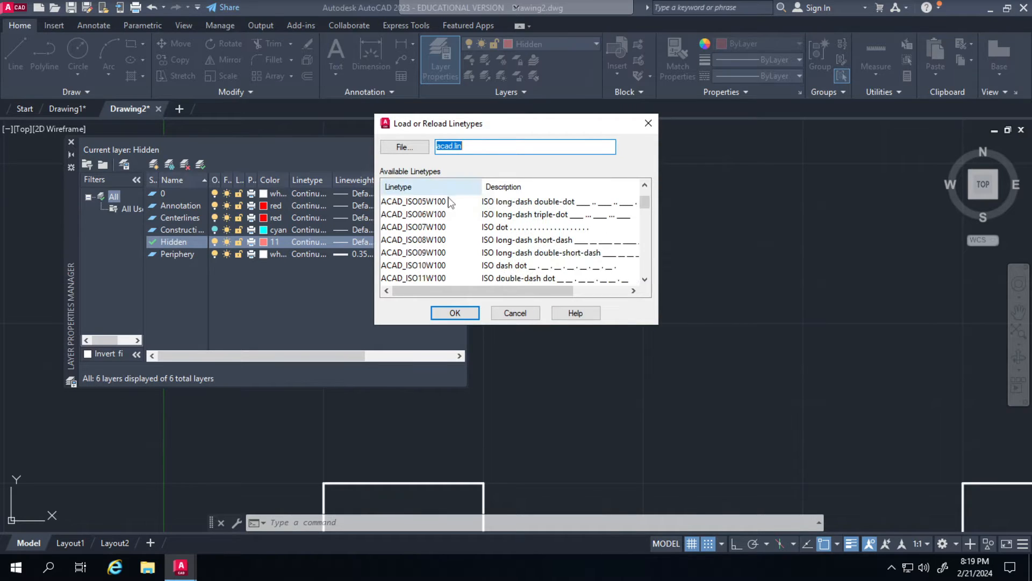
scroll(454, 234, down, 6)
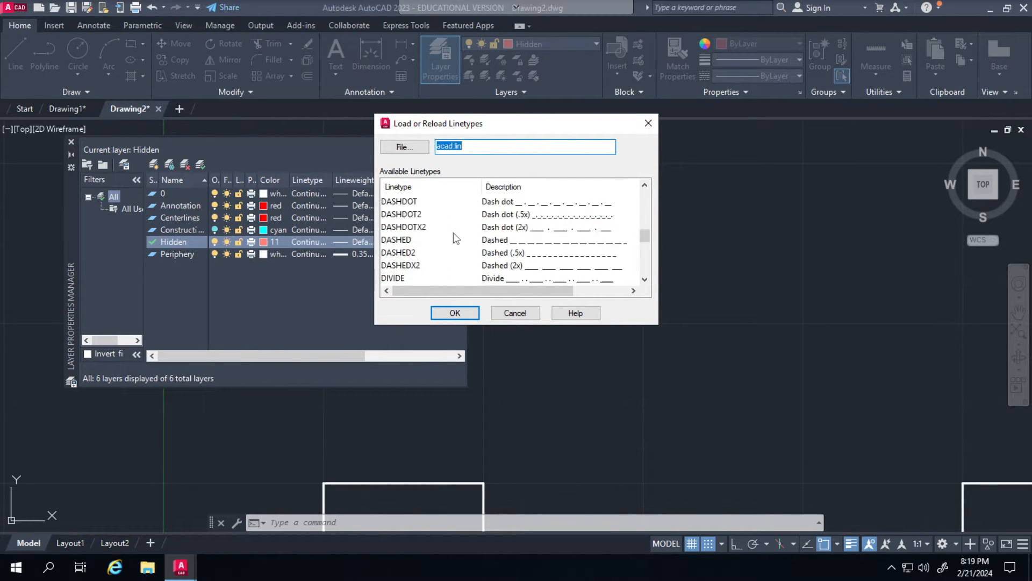
scroll(456, 238, down, 2)
scroll(463, 250, down, 2)
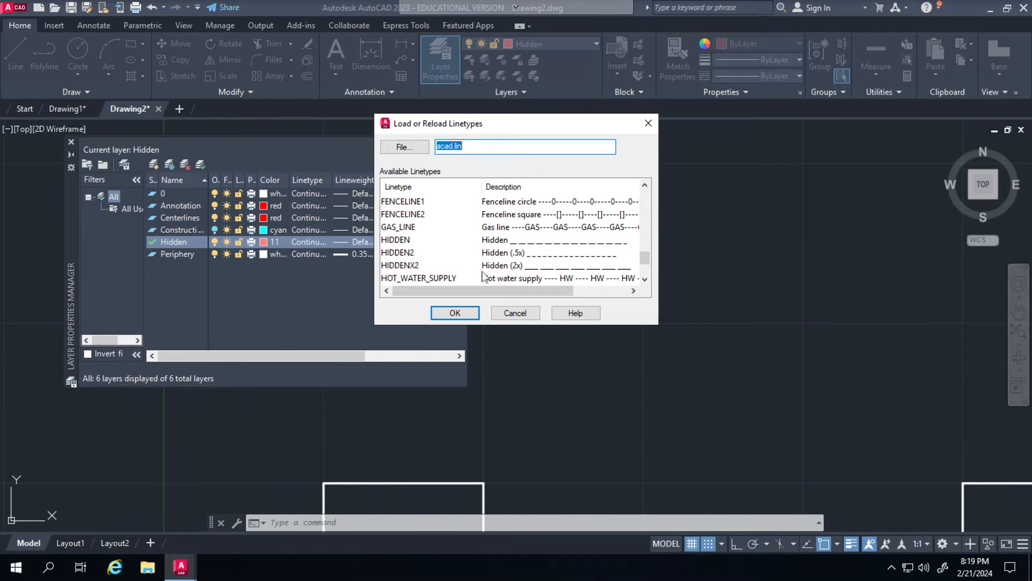
click(493, 242)
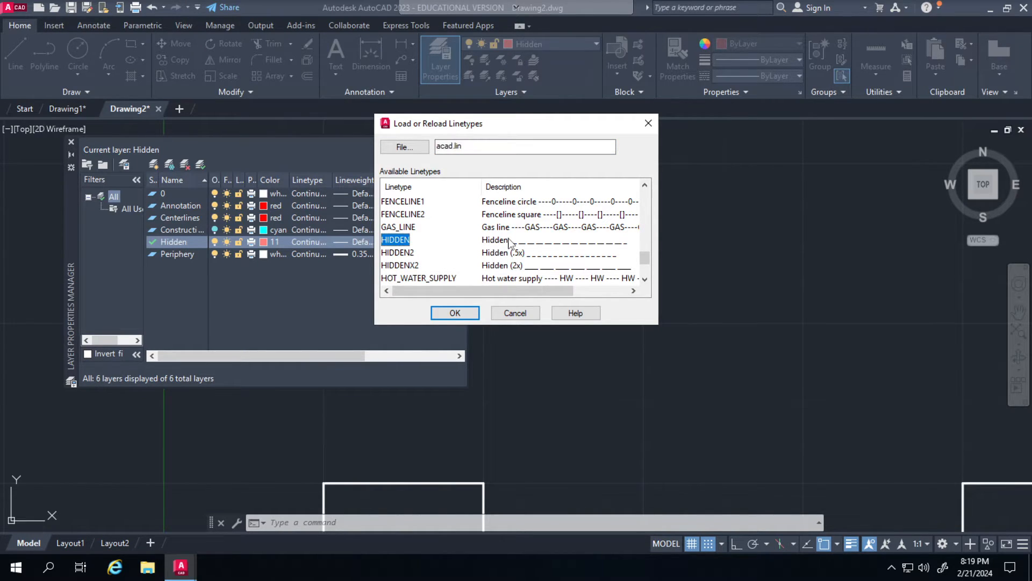
click(466, 313)
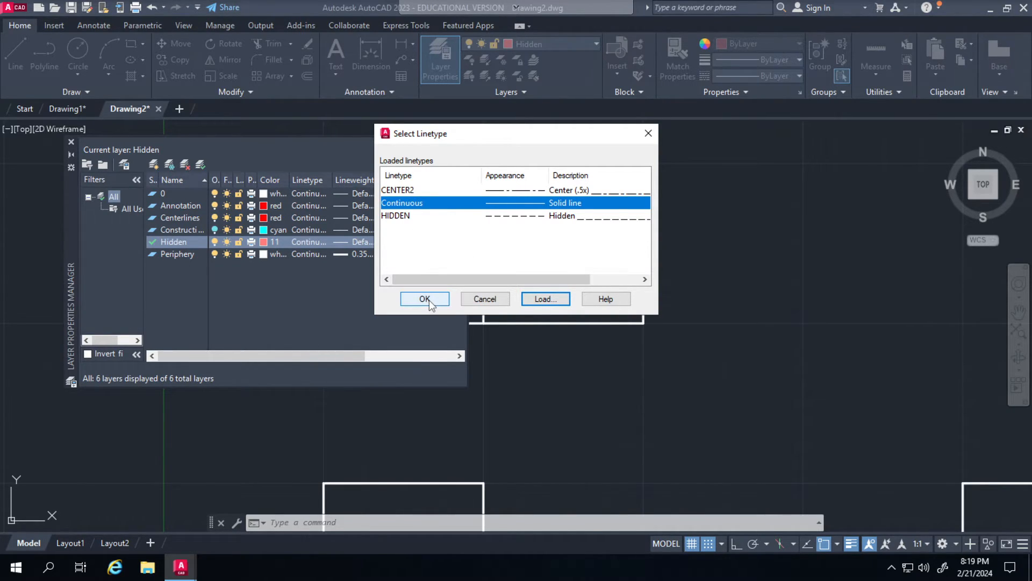
click(509, 215)
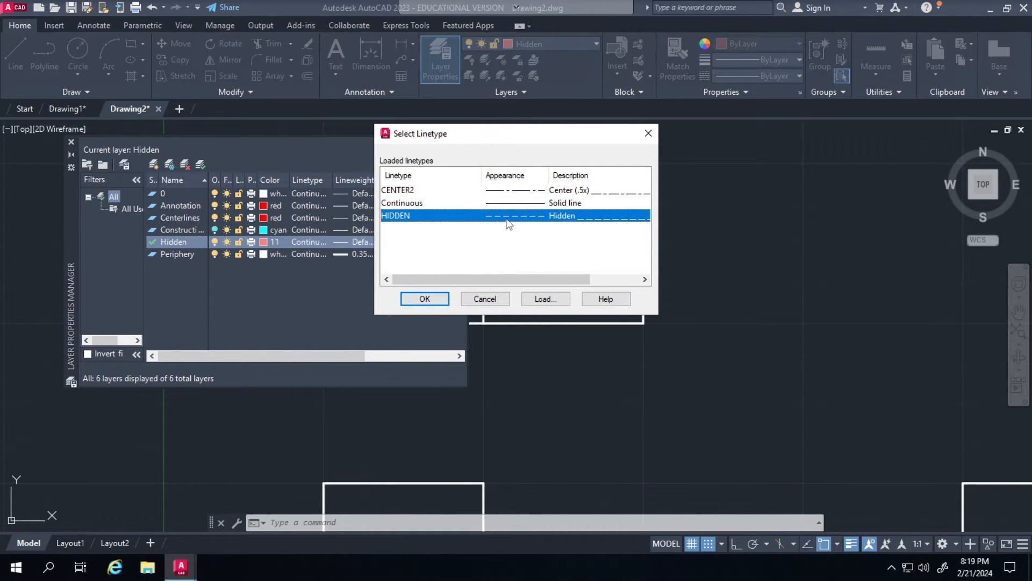
click(424, 298)
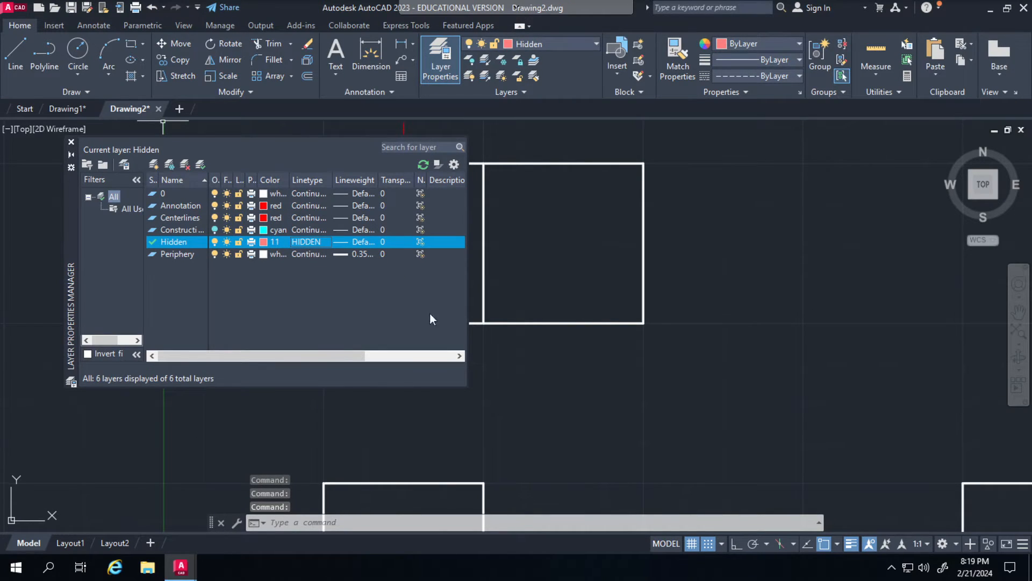
Load the HIDDEN2 linetype (.5x) and assign it to the Hidden layer.
middle_drag(539, 279, 717, 279)
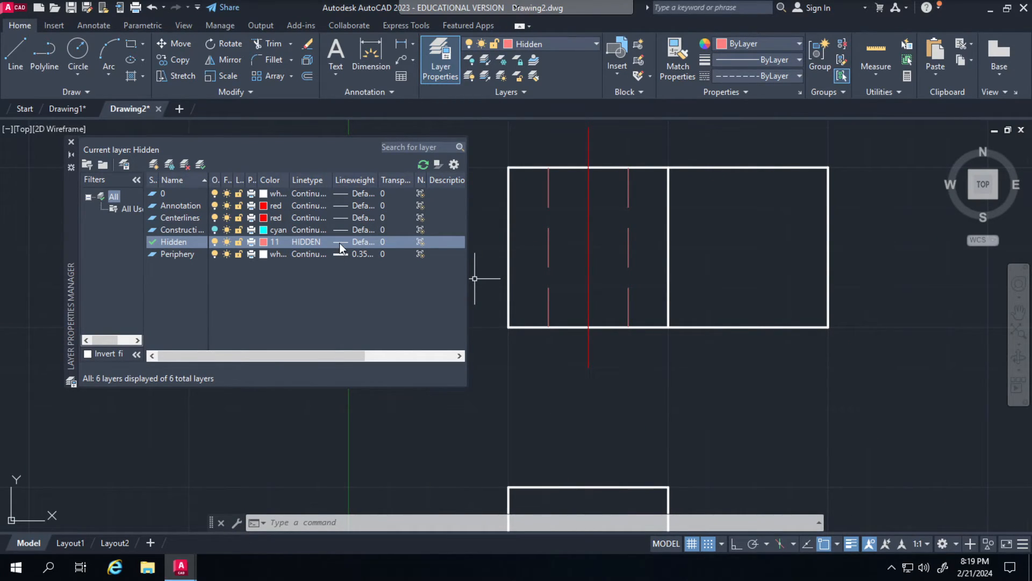
click(314, 243)
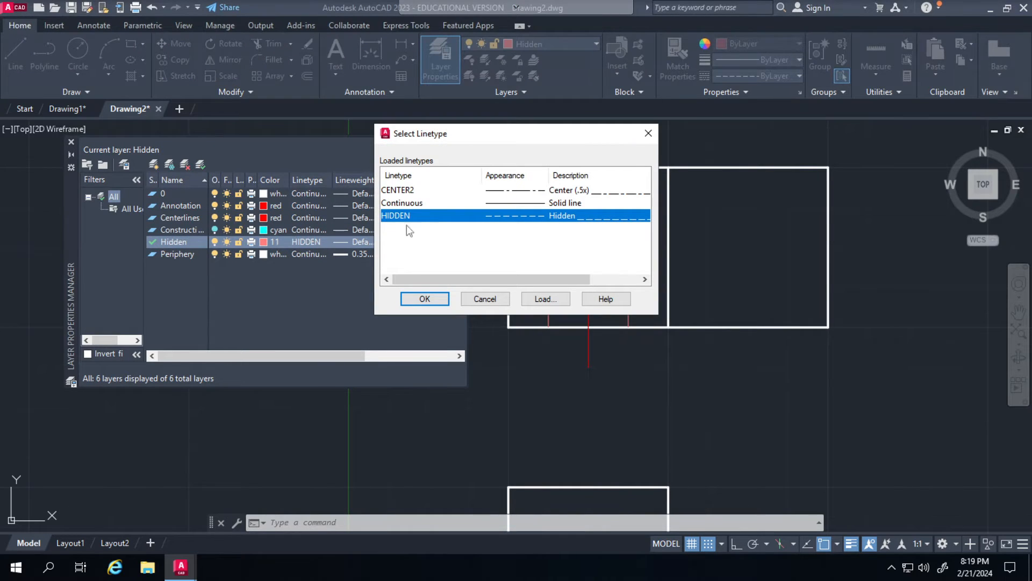
click(548, 299)
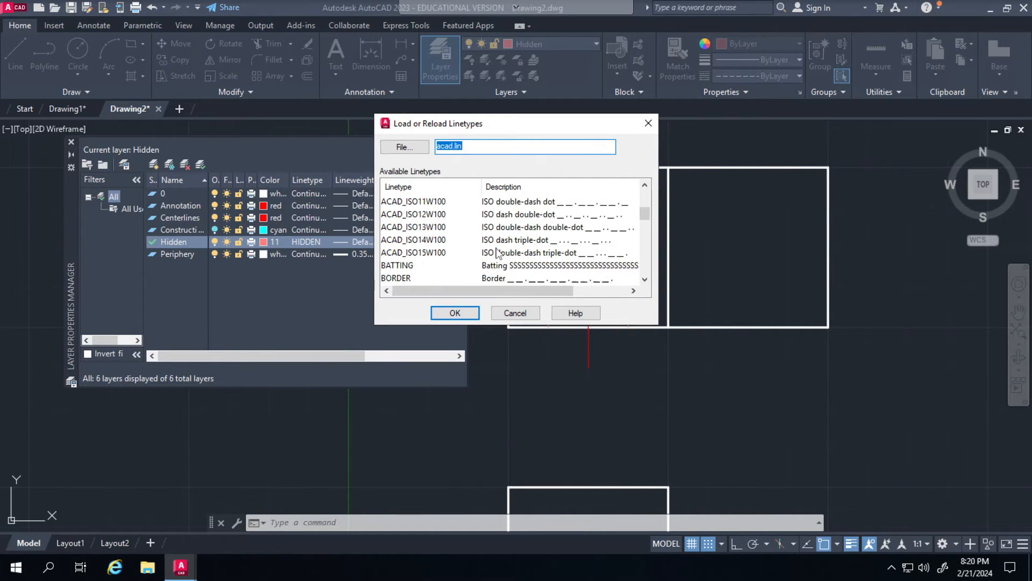
scroll(498, 253, down, 8)
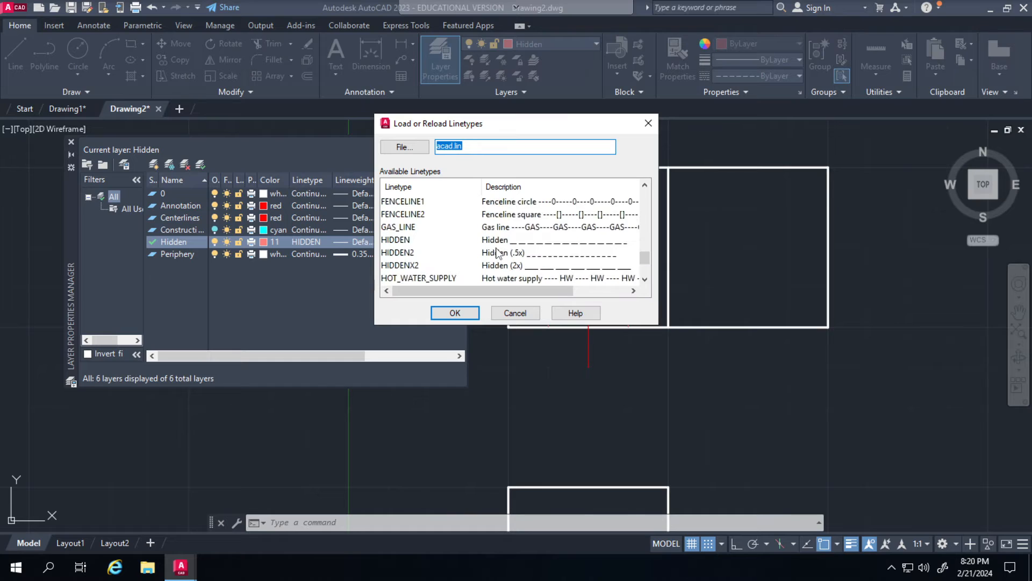
click(406, 255)
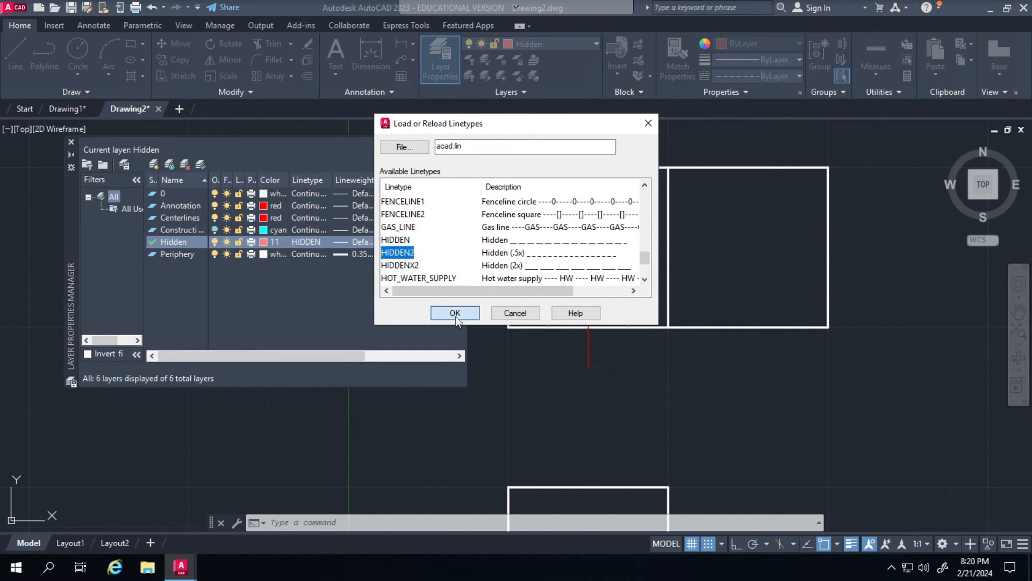
click(455, 313)
click(472, 230)
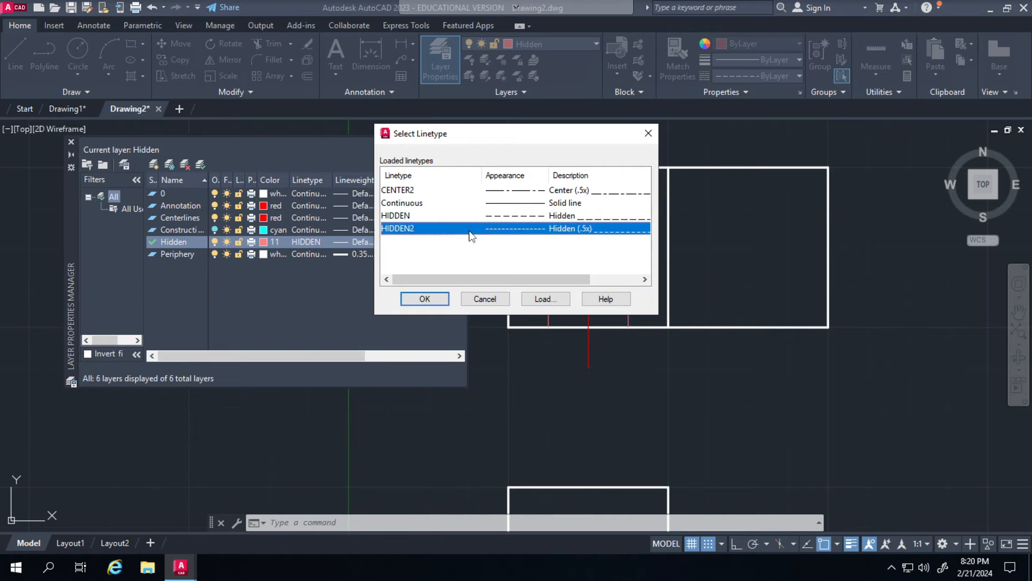
click(428, 300)
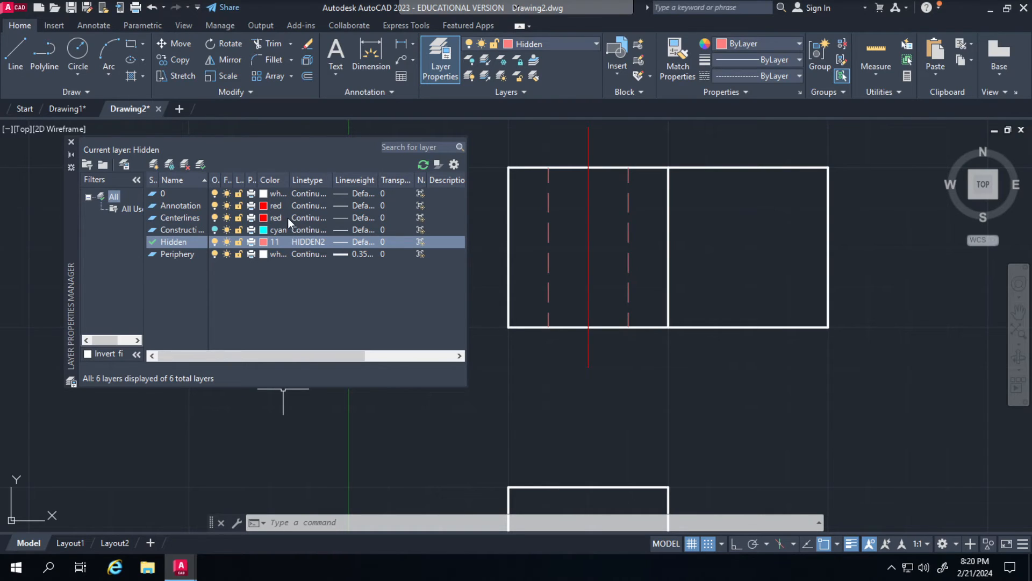
Load the CENTER linetype from acad.lin and assign it to the Centerlines layer.
click(310, 218)
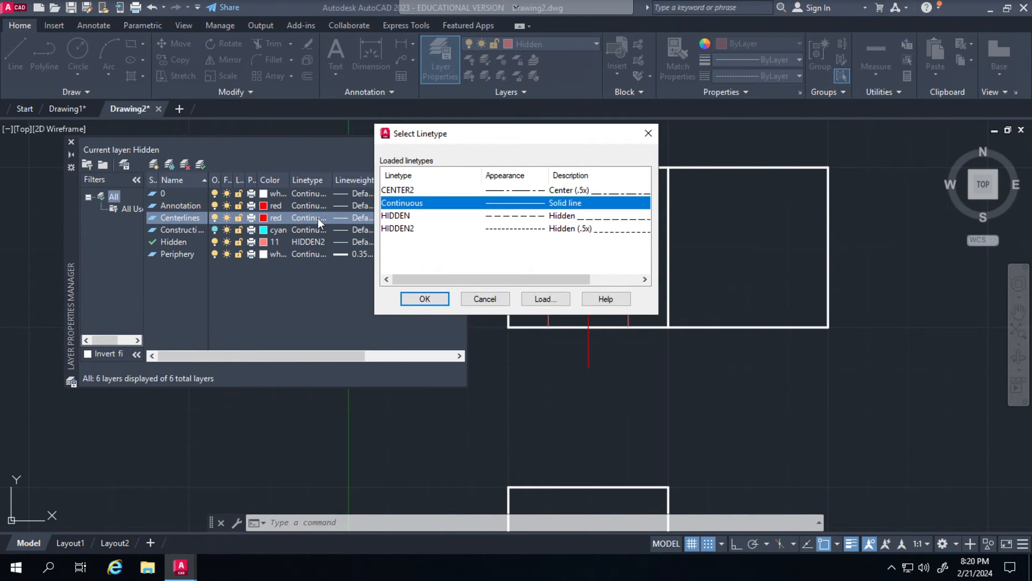
click(546, 298)
scroll(473, 231, down, 5)
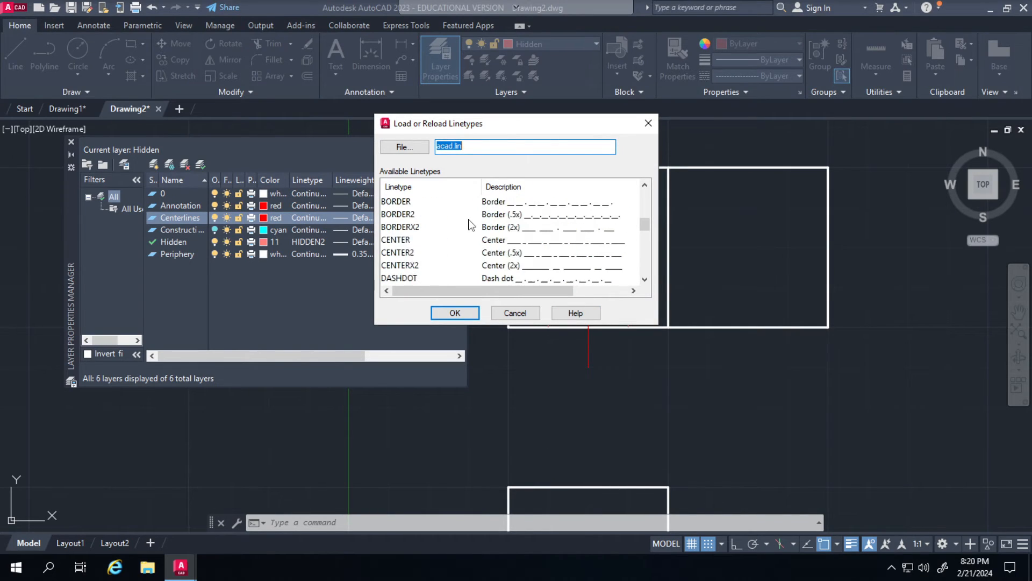
scroll(471, 225, down, 2)
scroll(471, 225, up, 1)
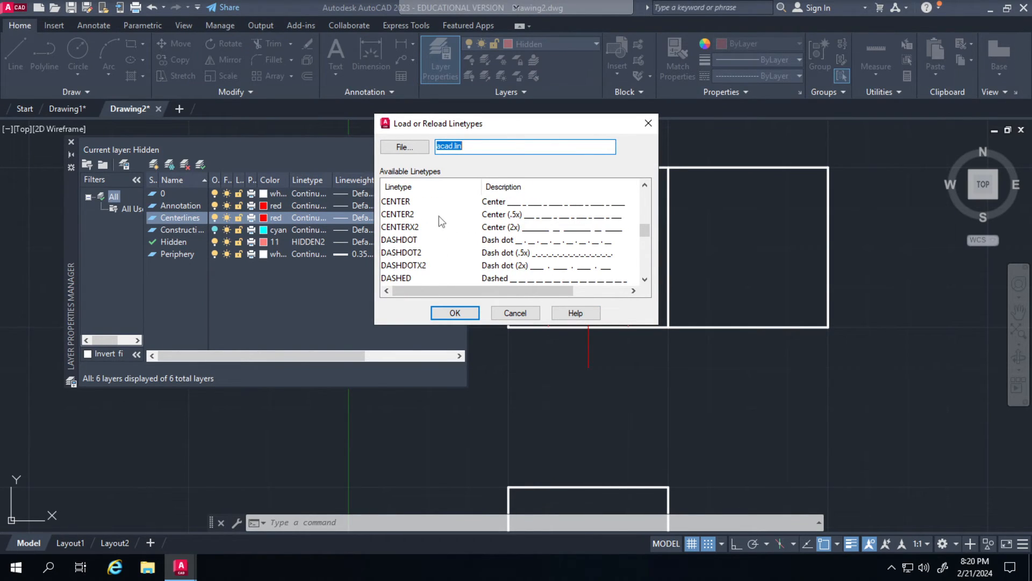
click(409, 202)
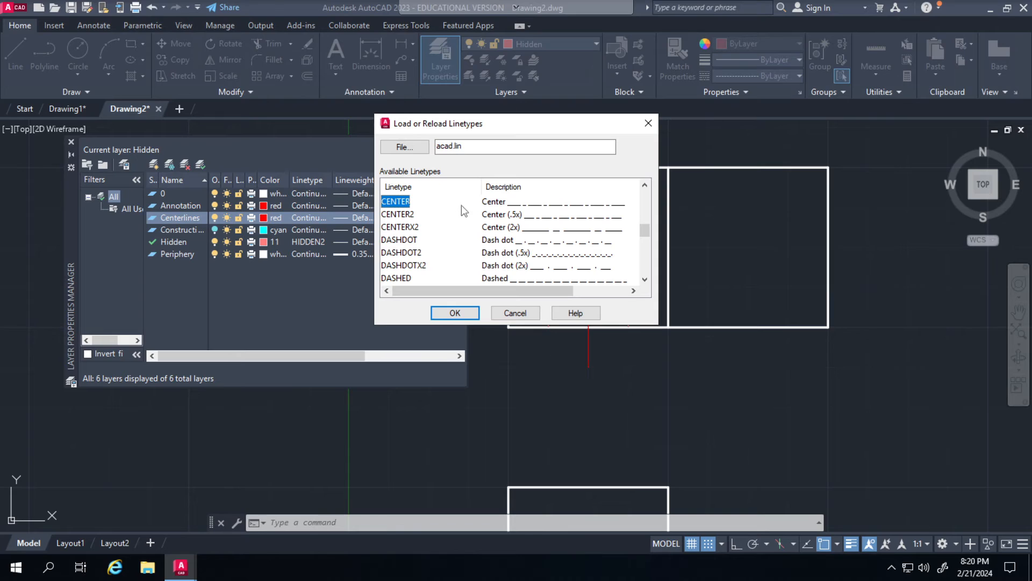
click(455, 312)
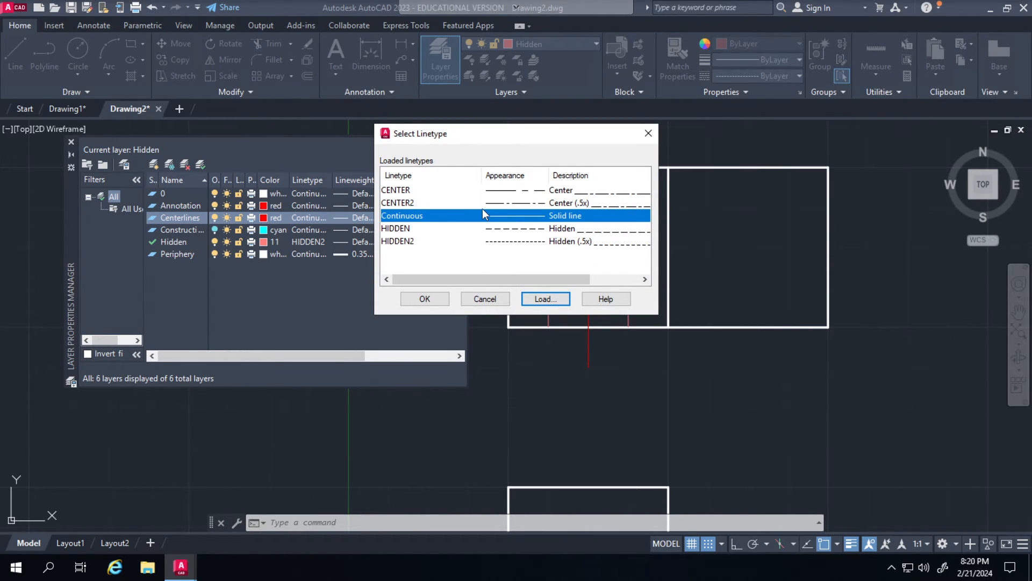
click(490, 191)
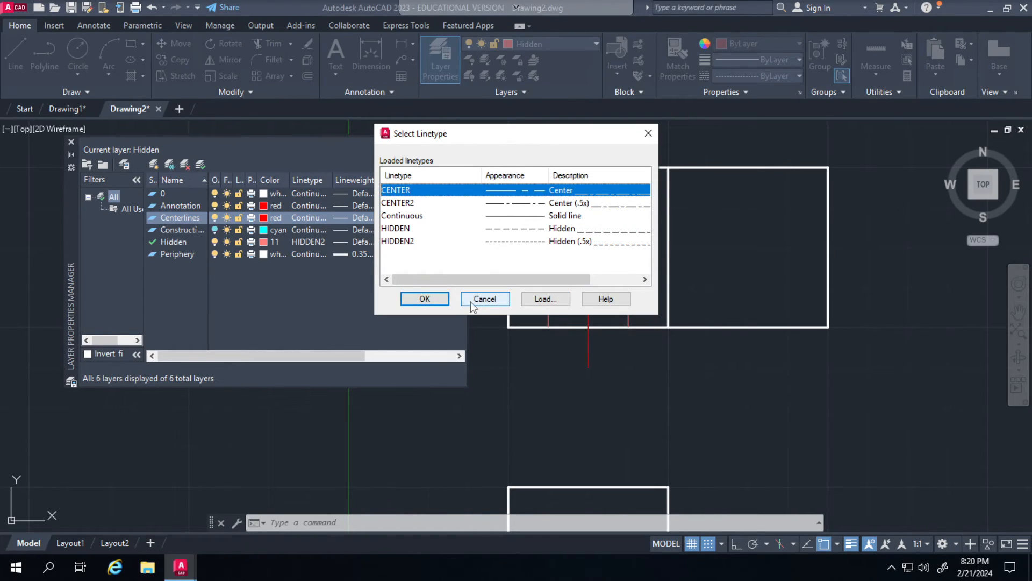
click(424, 299)
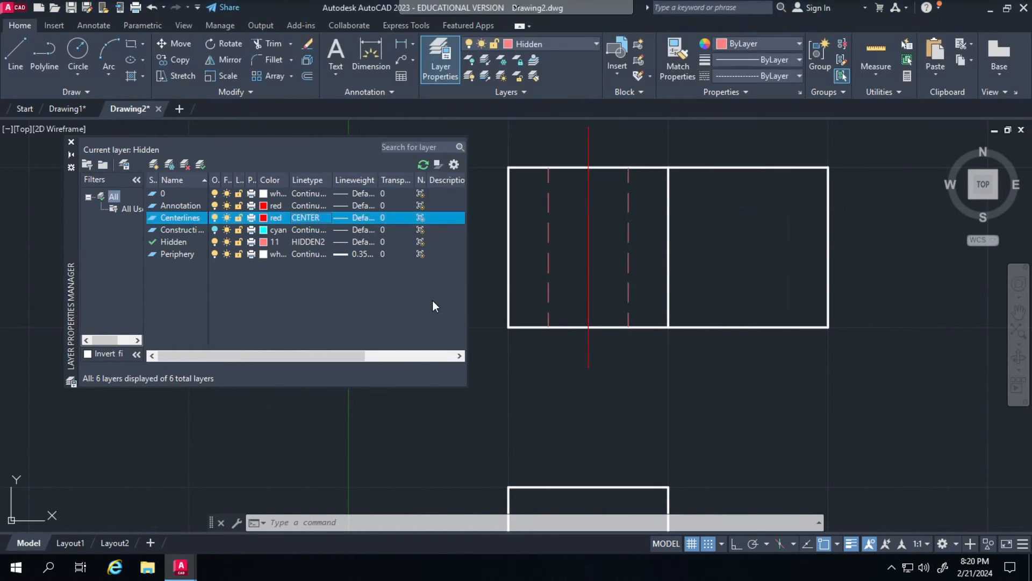
Change the Centerlines layer's linetype to the already loaded CENTER2 (.5x).
scroll(536, 329, up, 3)
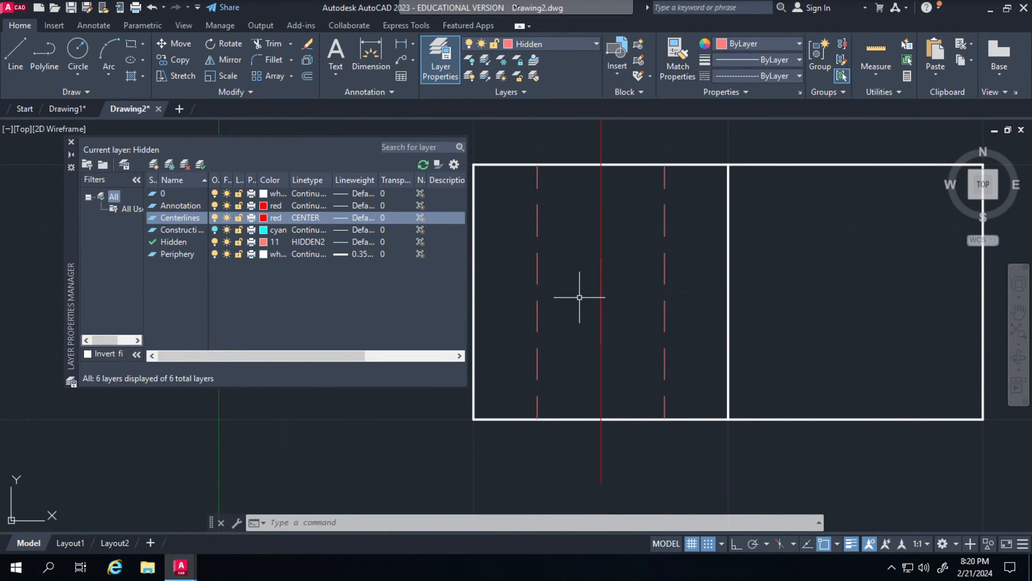
scroll(580, 297, down, 2)
scroll(580, 296, up, 1)
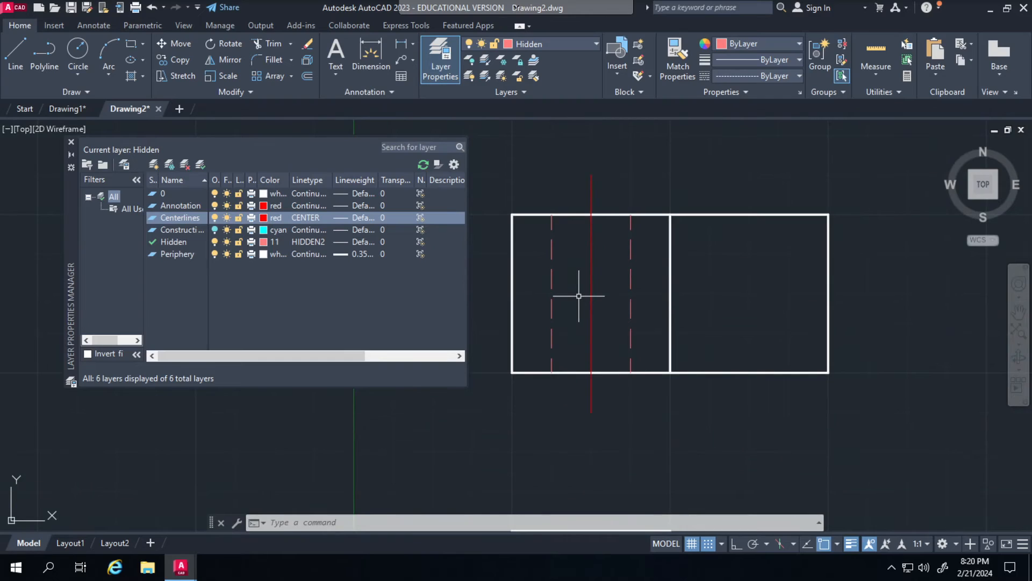
middle_drag(578, 295, 581, 286)
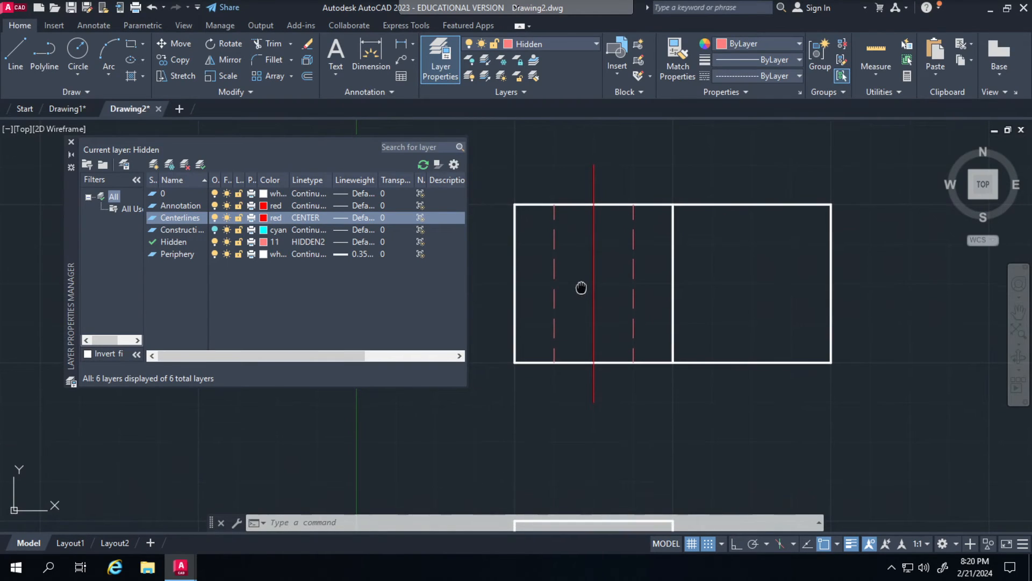
click(296, 219)
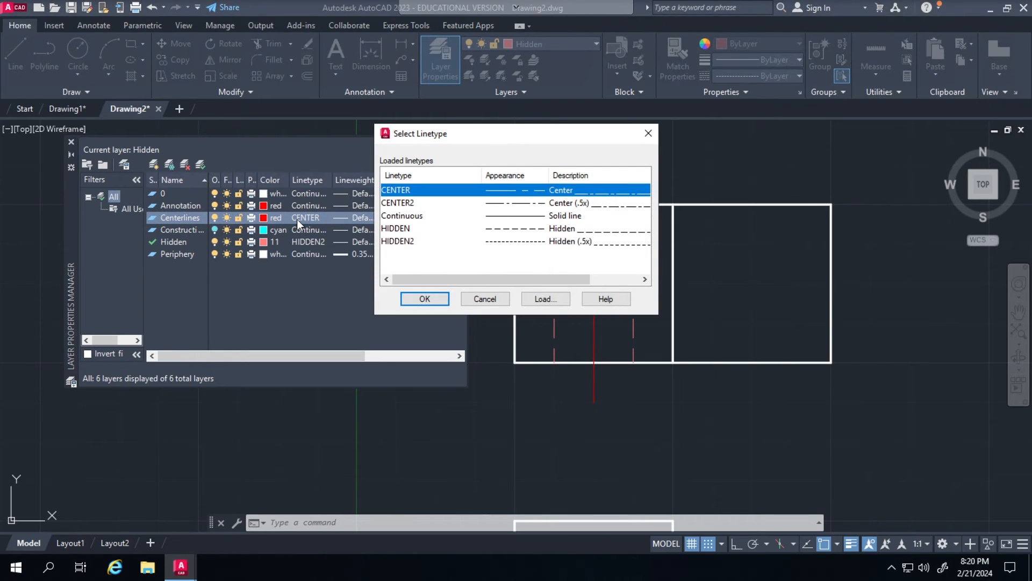
click(408, 207)
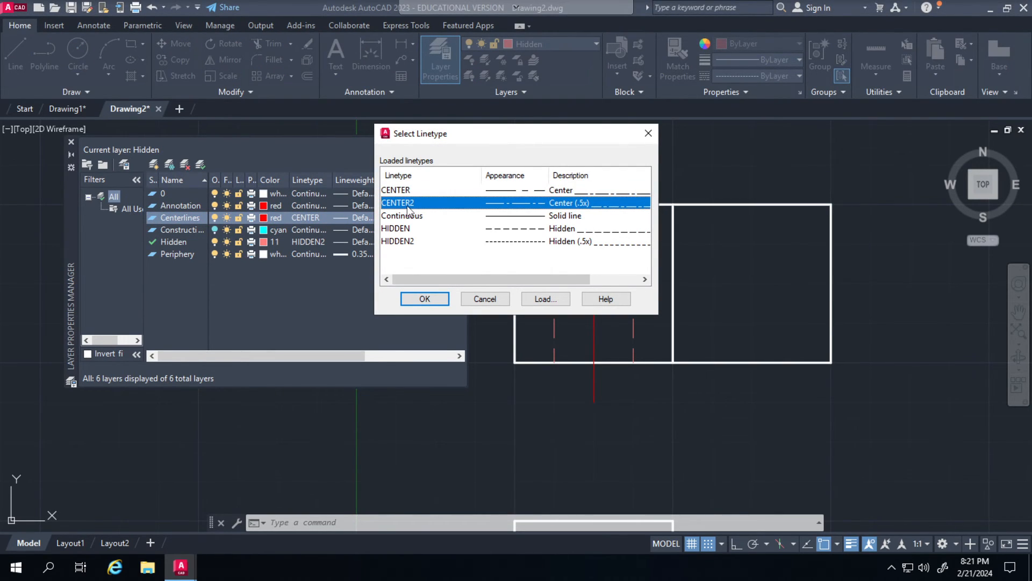
click(414, 299)
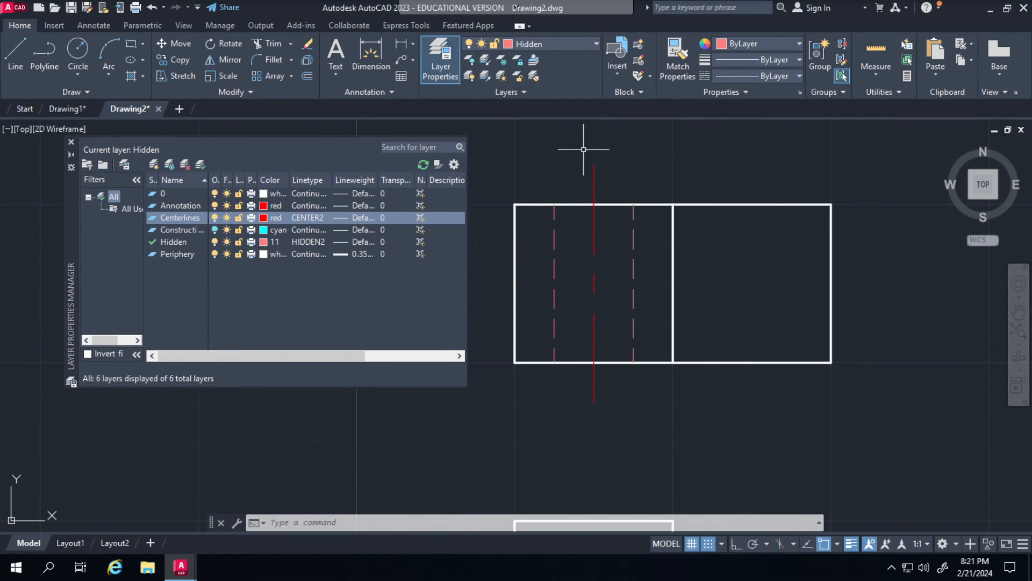
Examine the hole's centerlines and hidden lines across the top, front and side views.
scroll(565, 330, down, 2)
middle_drag(564, 373, 537, 296)
scroll(592, 306, down, 1)
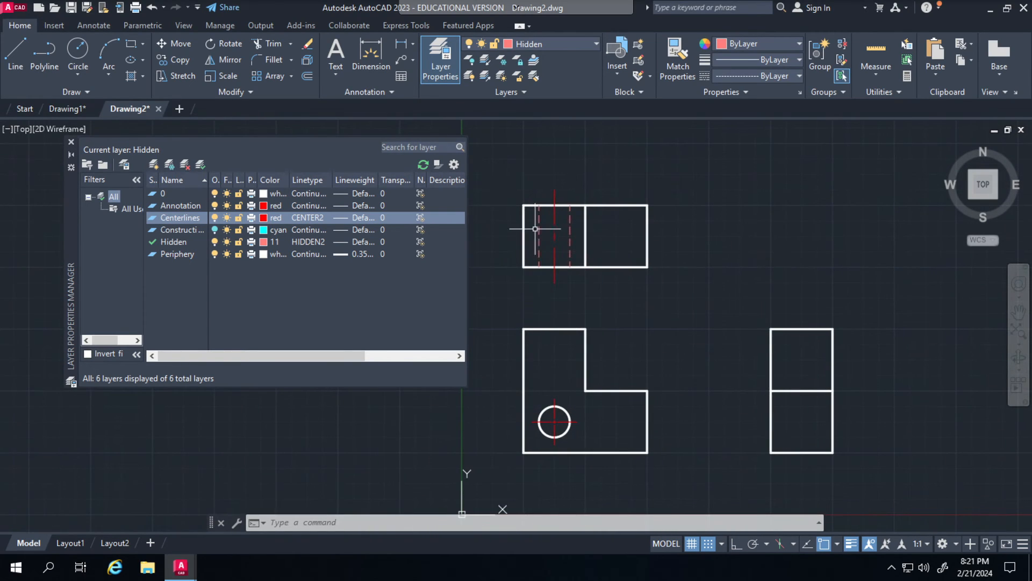
middle_drag(670, 311, 637, 284)
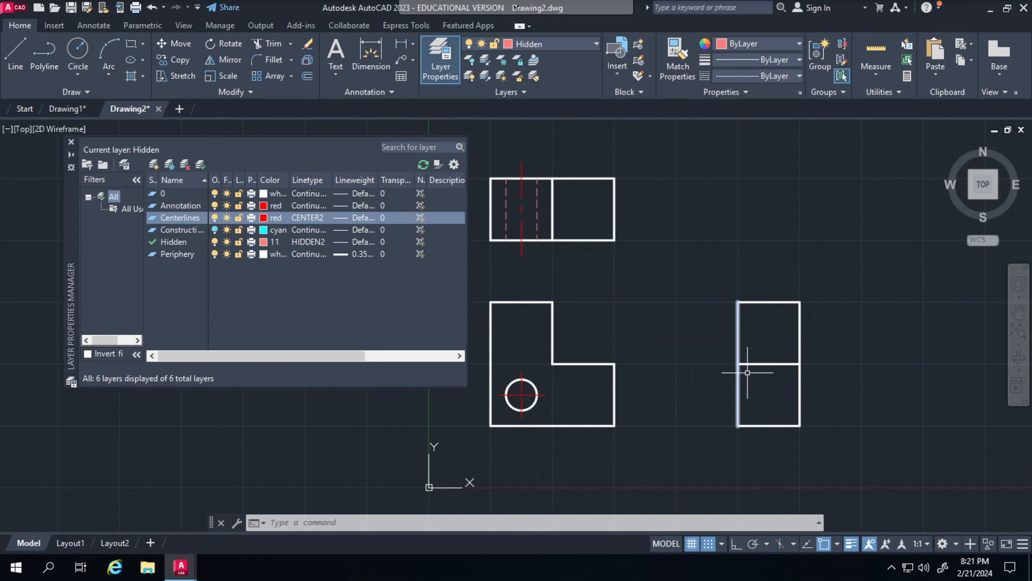
middle_drag(652, 323, 663, 336)
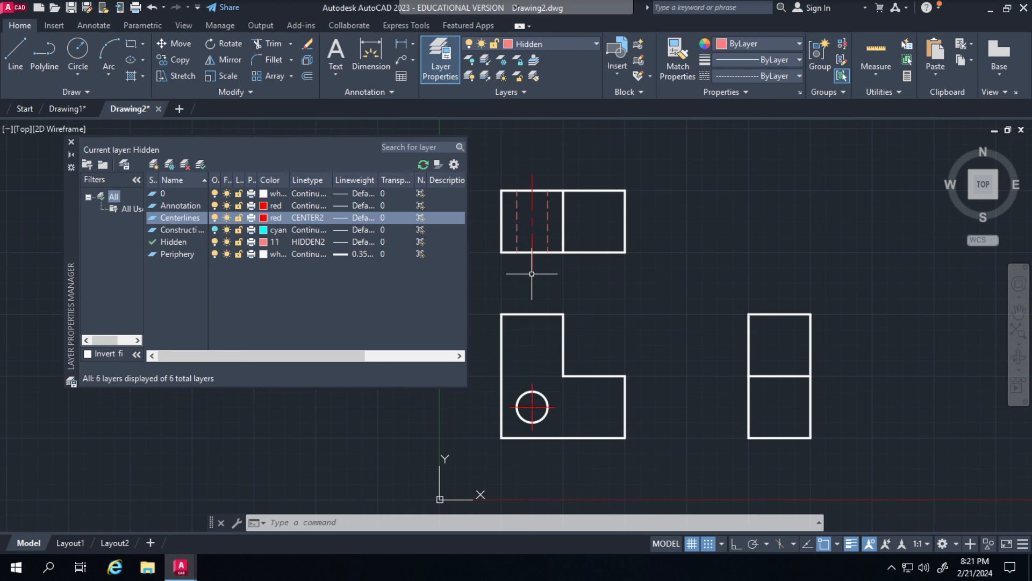
middle_drag(625, 317, 658, 295)
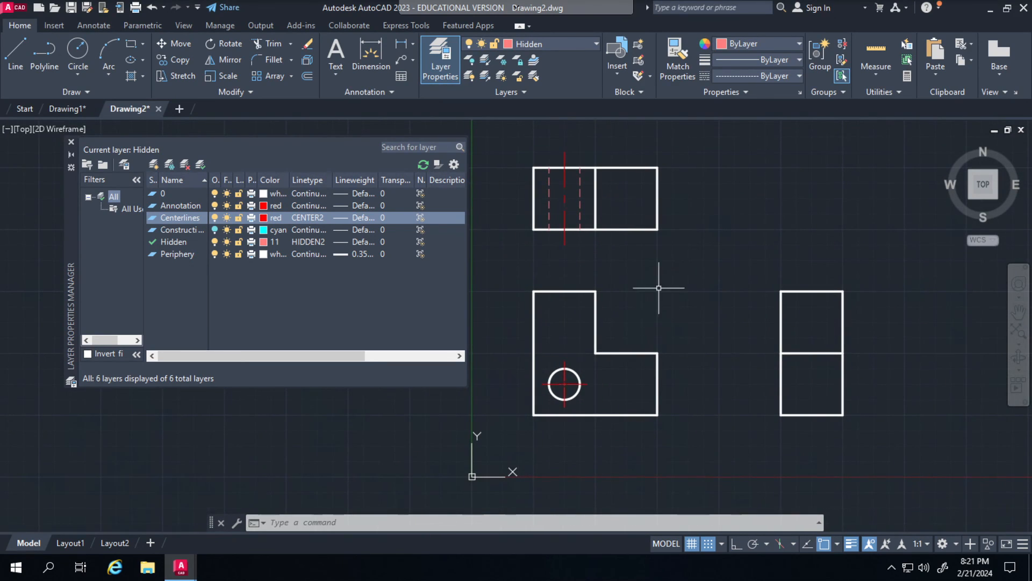
scroll(659, 288, up, 2)
middle_drag(659, 288, 631, 309)
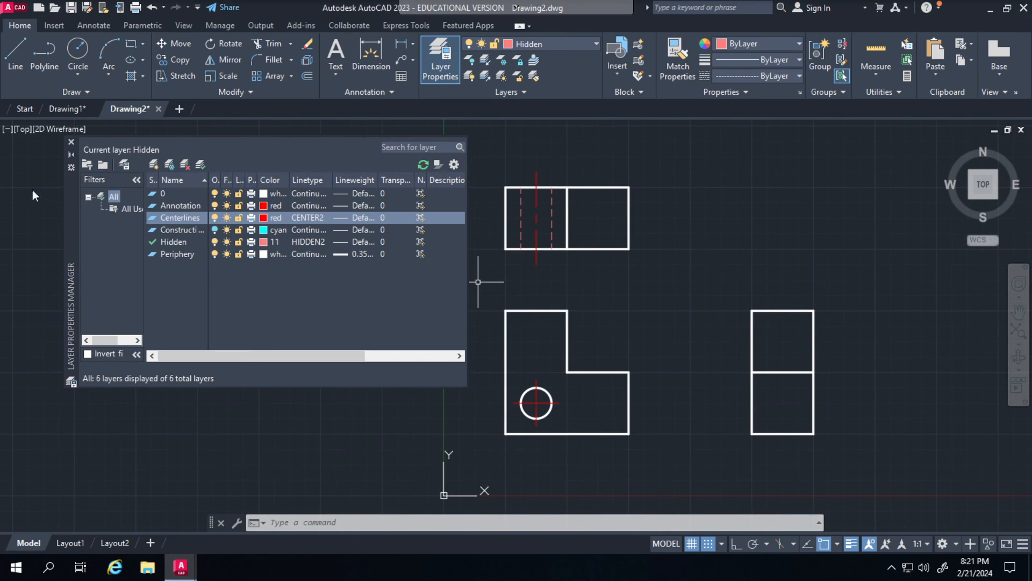